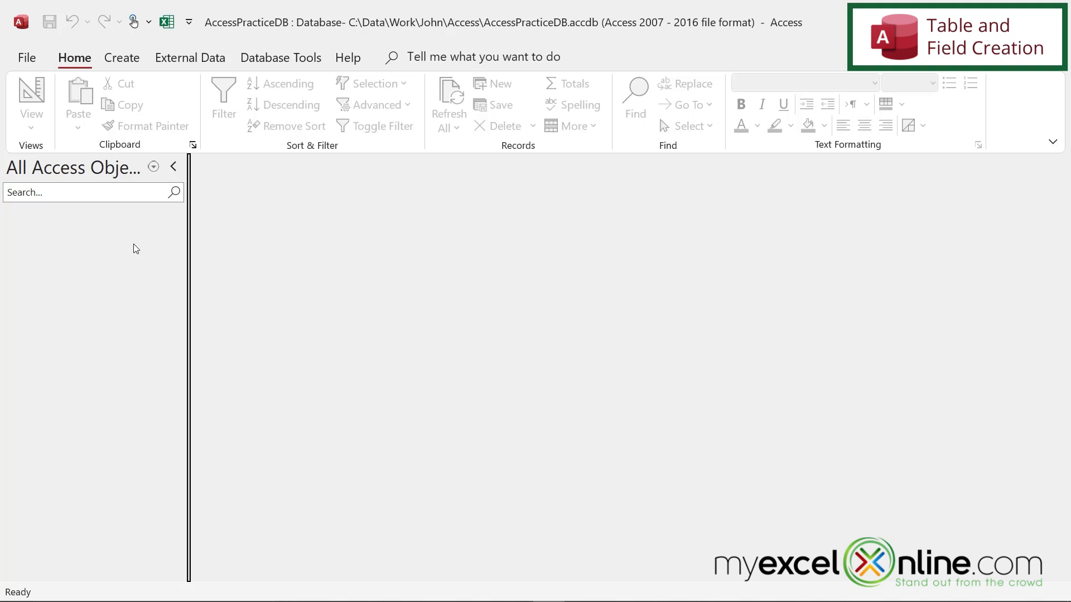
# - Create a new table in Design View with the fields FirstName, LastName and MI
pyautogui.click(117, 63)
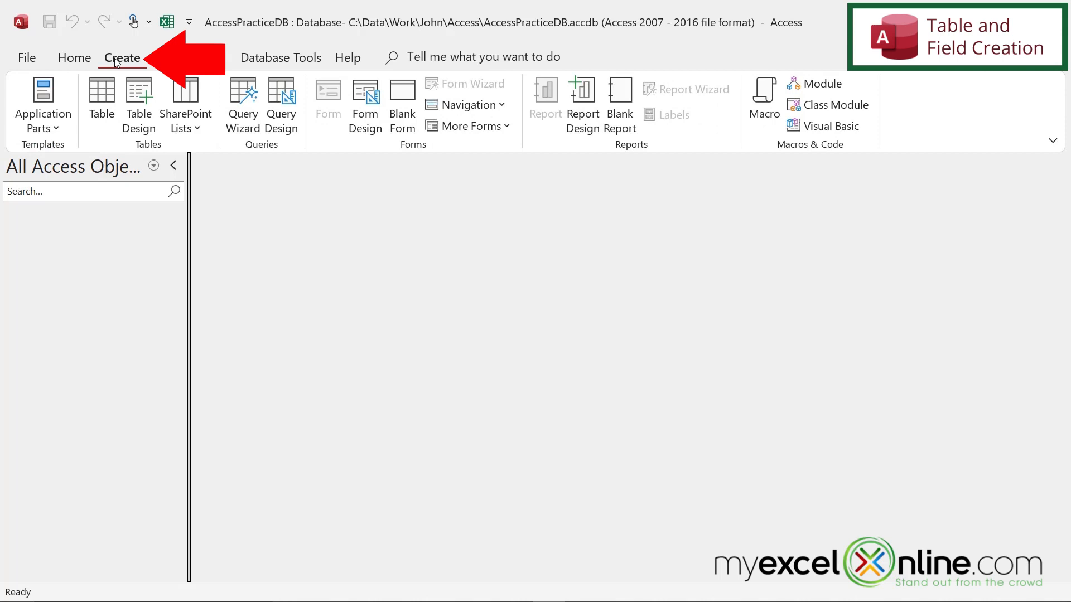
pyautogui.click(142, 98)
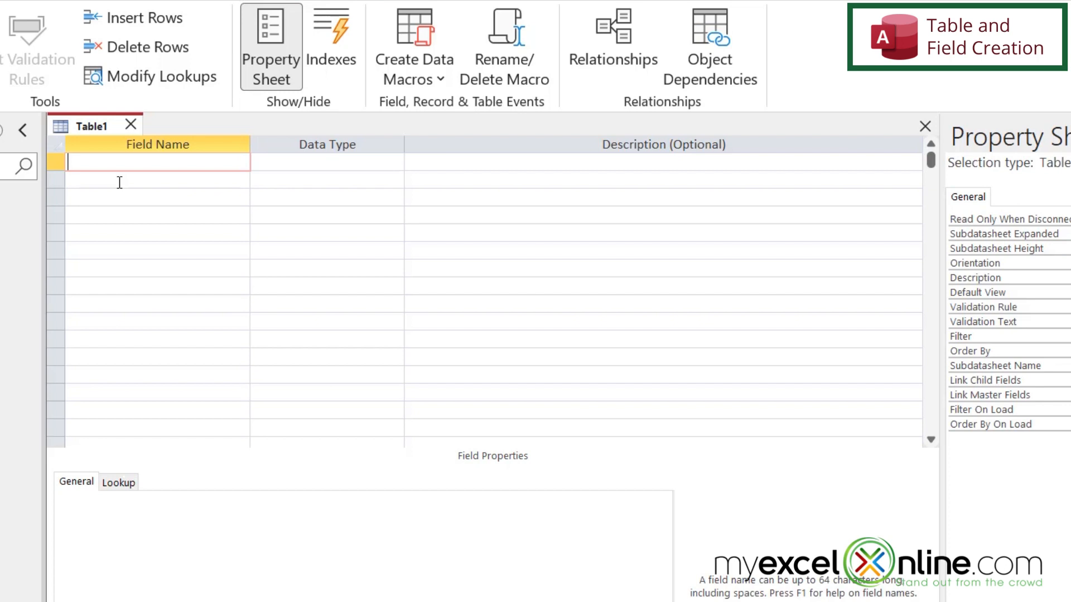
pyautogui.write('FirstName')
pyautogui.click(119, 183)
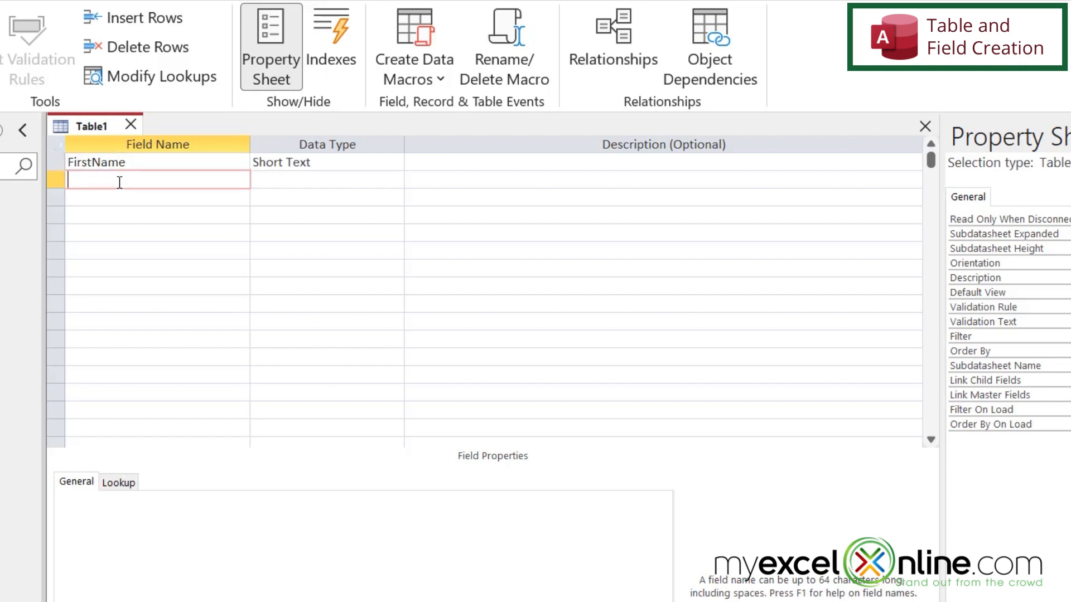
pyautogui.write('LastName')
pyautogui.press('Down')
pyautogui.write('MI')
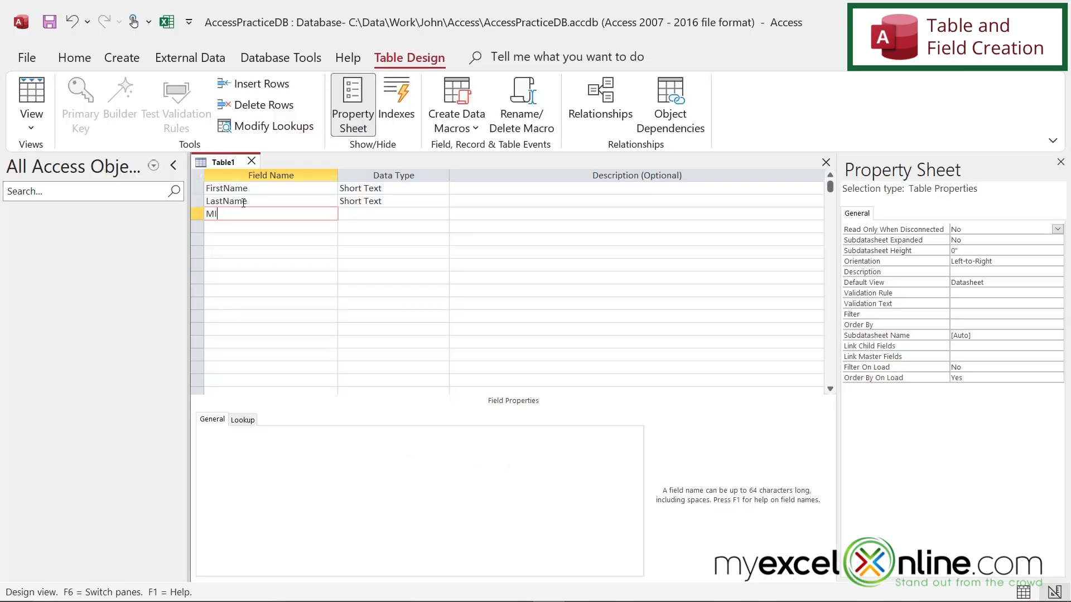
pyautogui.press('Down')
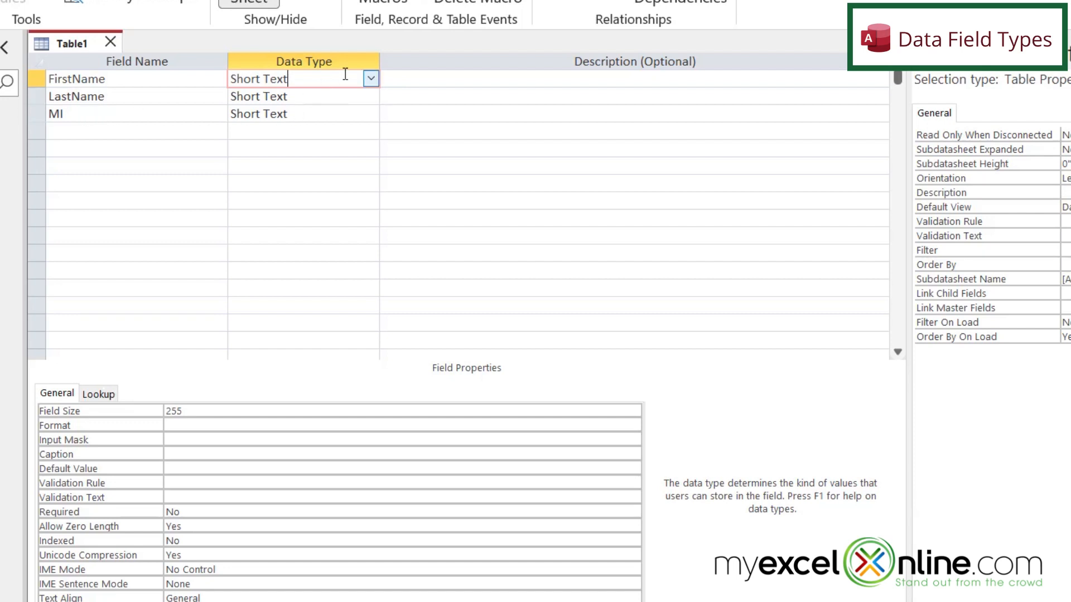
# - Try the Number data type with a Double field size on the FirstName field
pyautogui.click(371, 78)
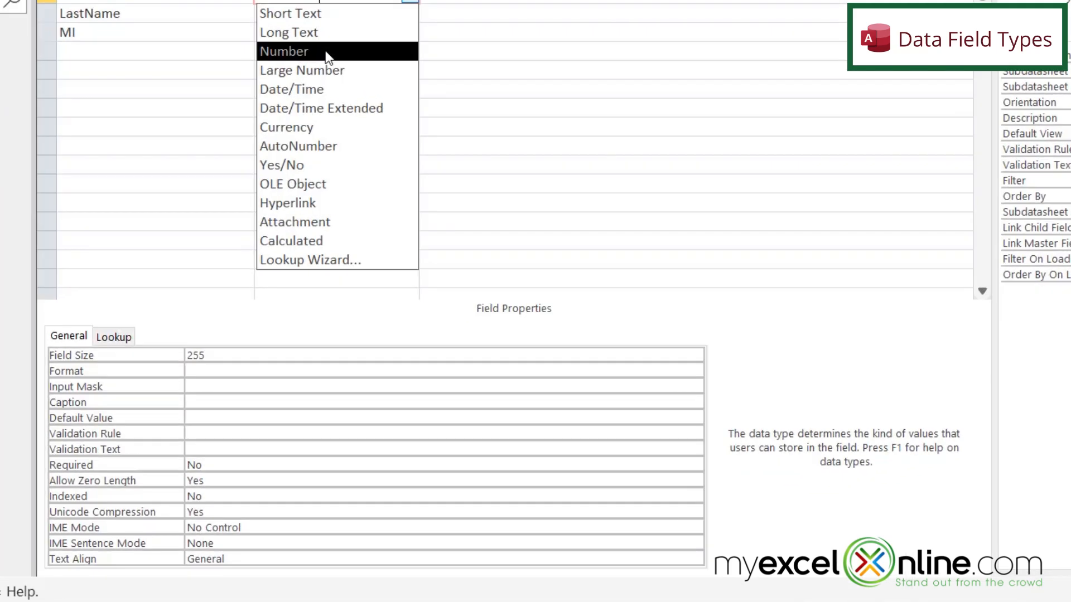
pyautogui.click(327, 52)
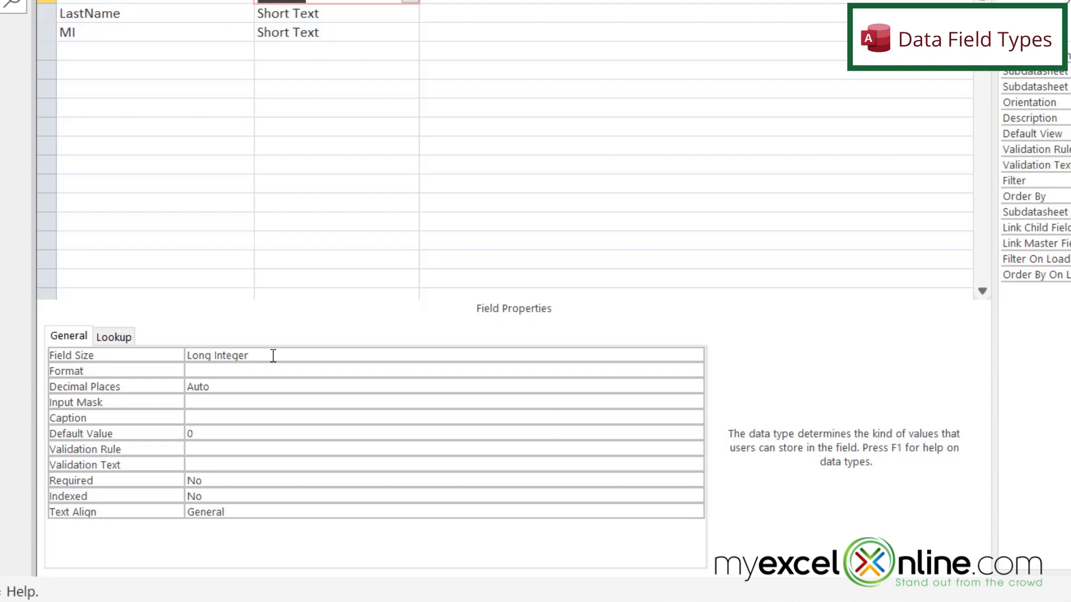
pyautogui.click(273, 355)
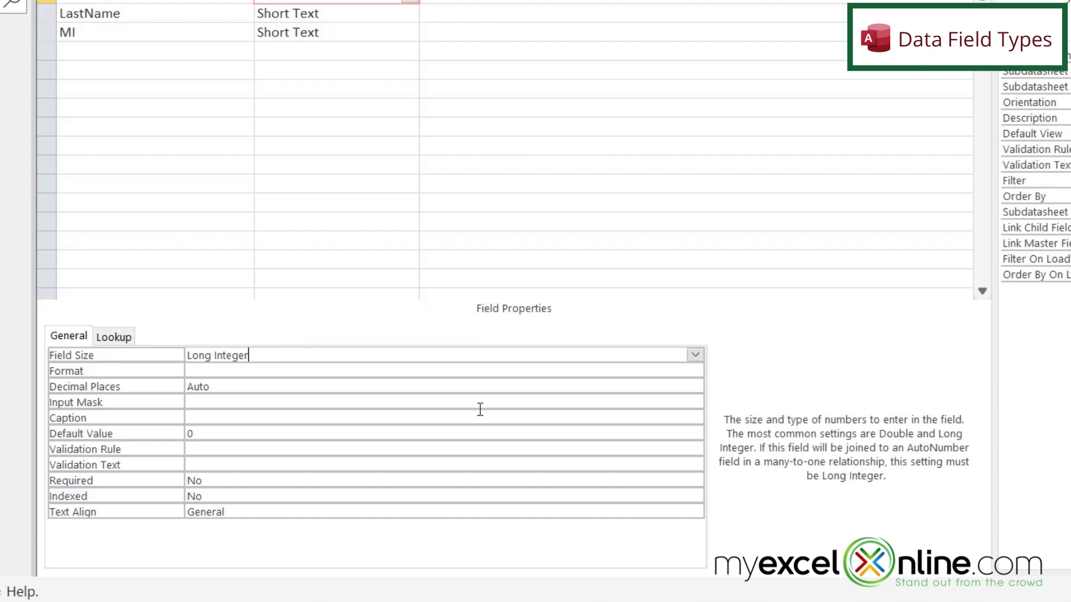
pyautogui.click(694, 357)
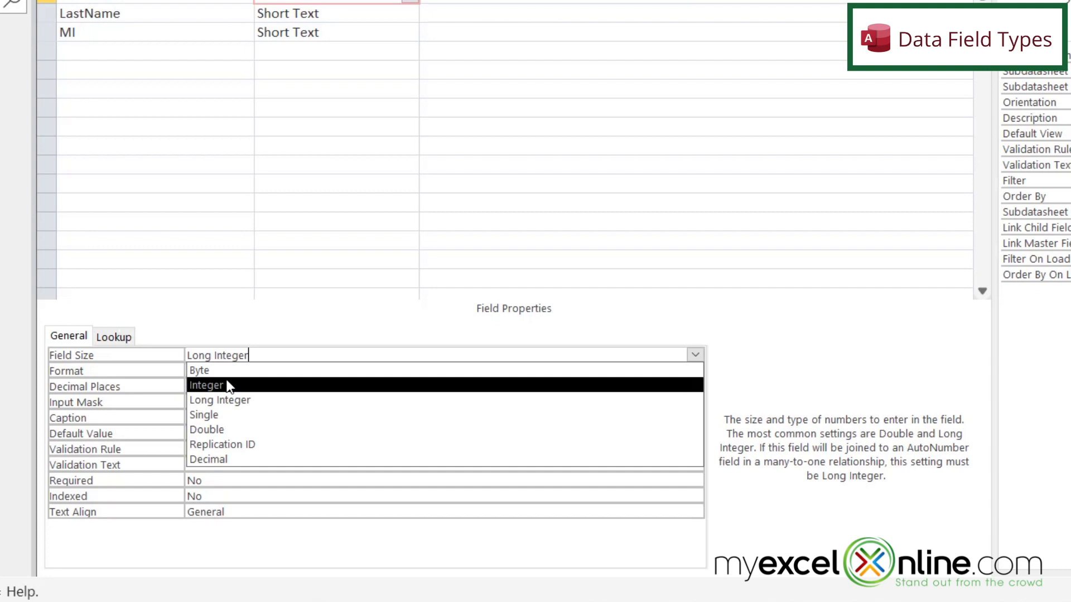
pyautogui.click(219, 430)
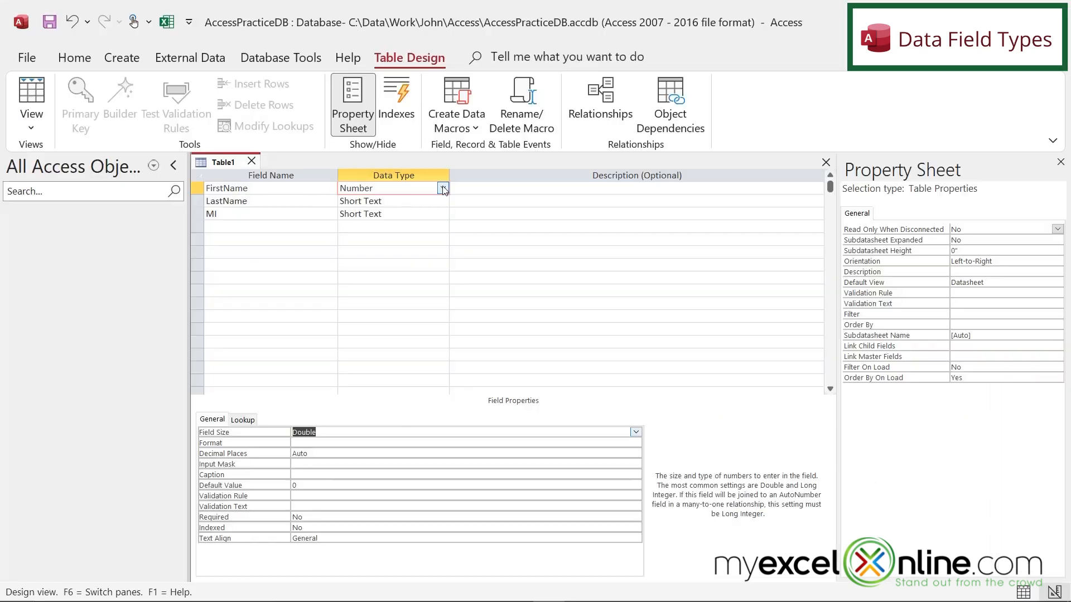
# - Return the FirstName field's data type to Short Text
pyautogui.click(443, 188)
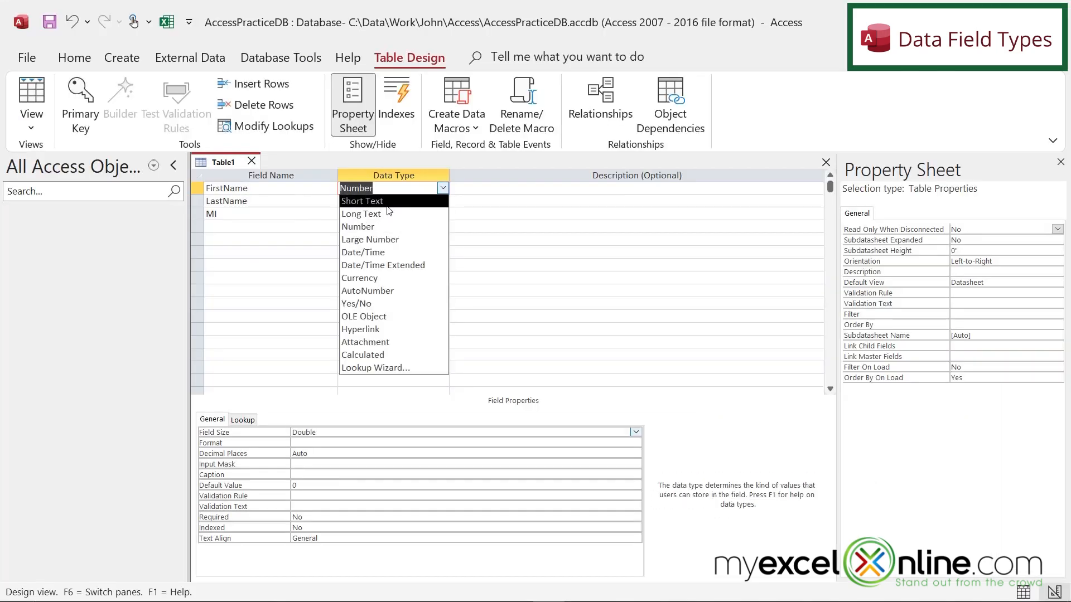
pyautogui.click(388, 204)
pyautogui.click(442, 188)
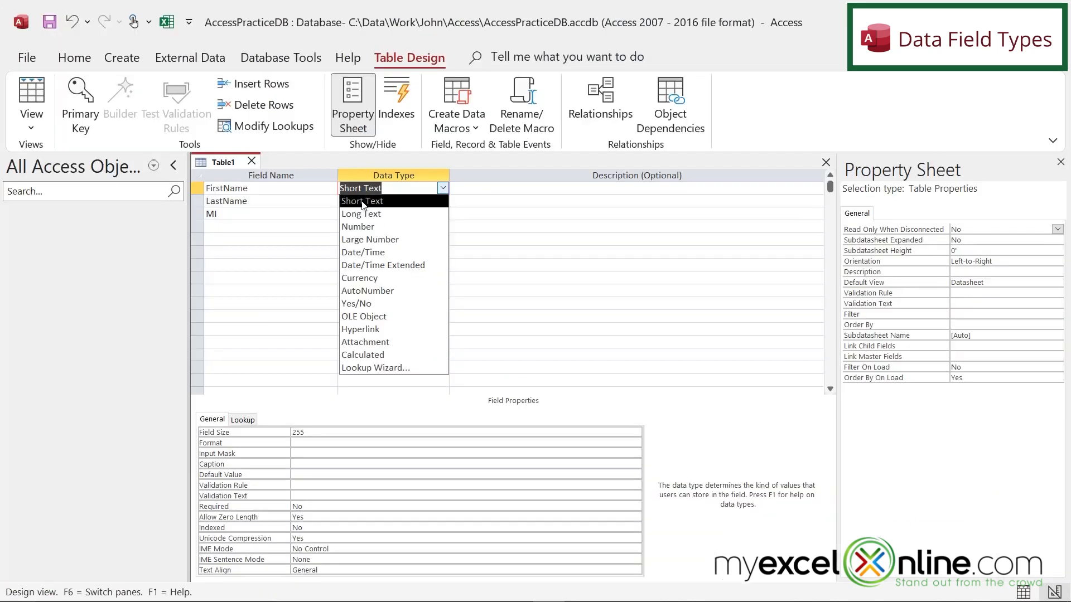
pyautogui.click(362, 202)
# - Add the address fields Street, City, State and Zip below the MI field
pyautogui.click(230, 225)
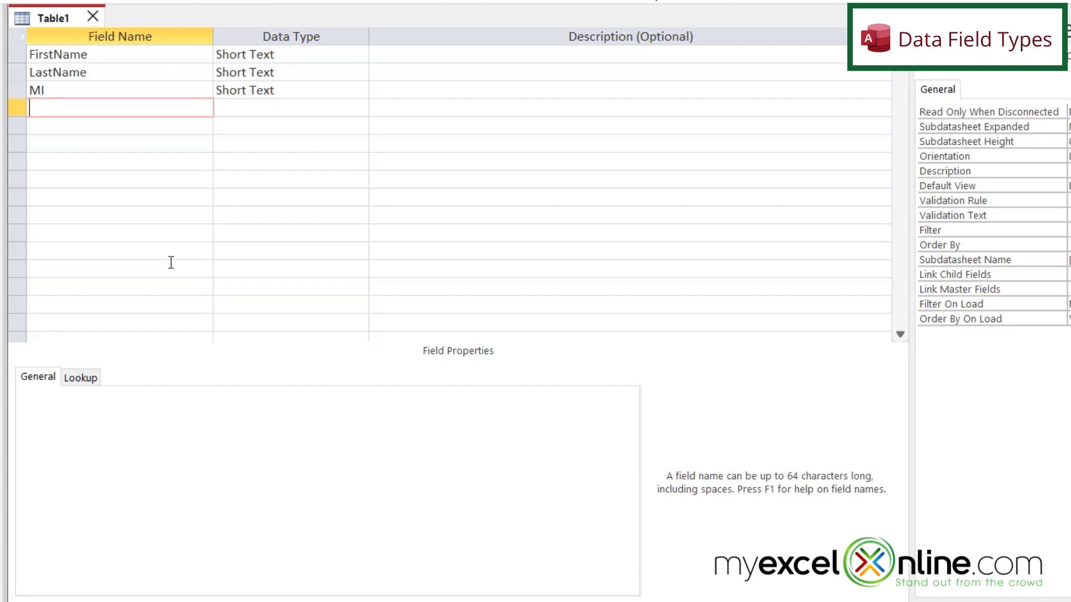
pyautogui.write('Street')
pyautogui.press('Down')
pyautogui.write('City')
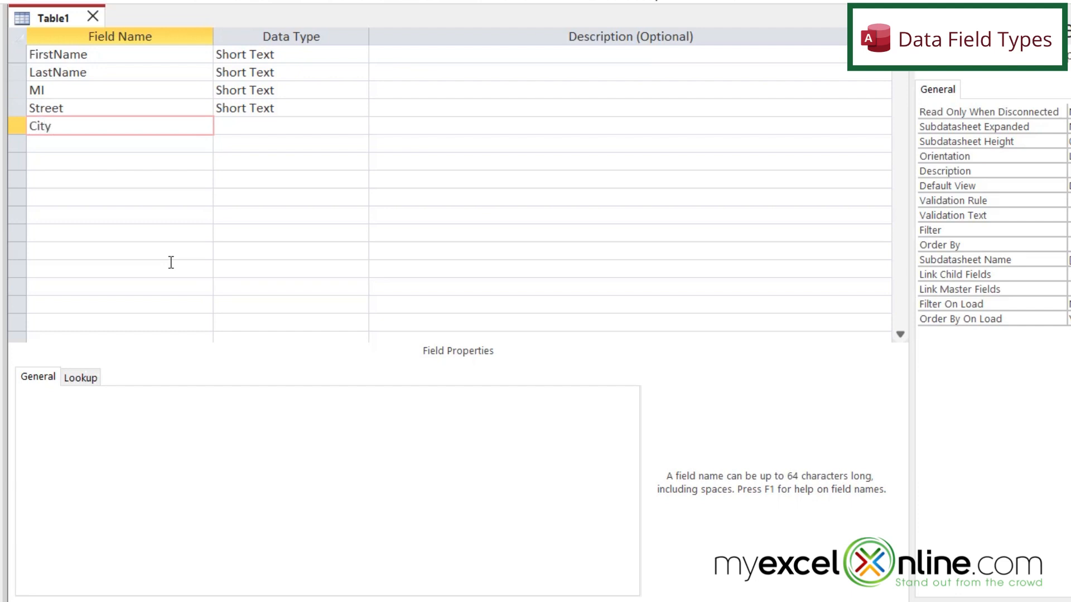
pyautogui.press('Down')
pyautogui.write('State')
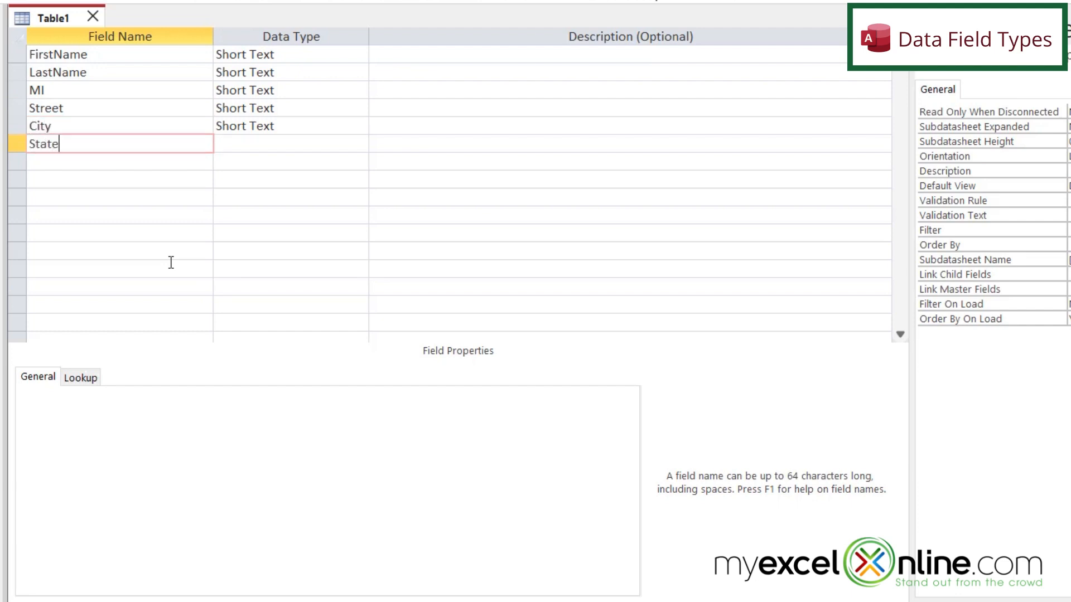
pyautogui.press('Down')
pyautogui.write('Zip')
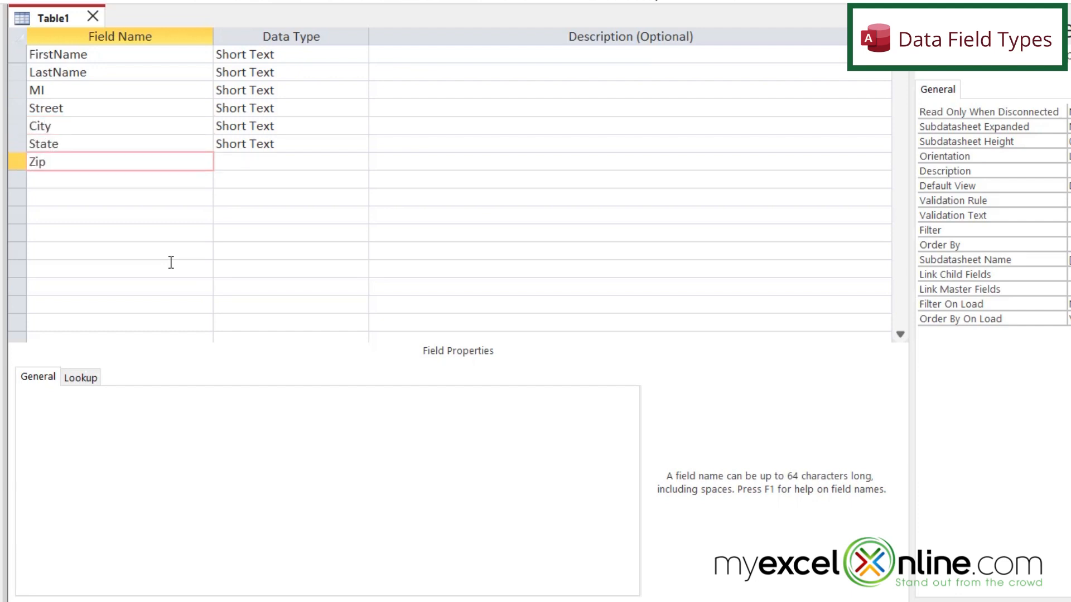
pyautogui.press('Down')
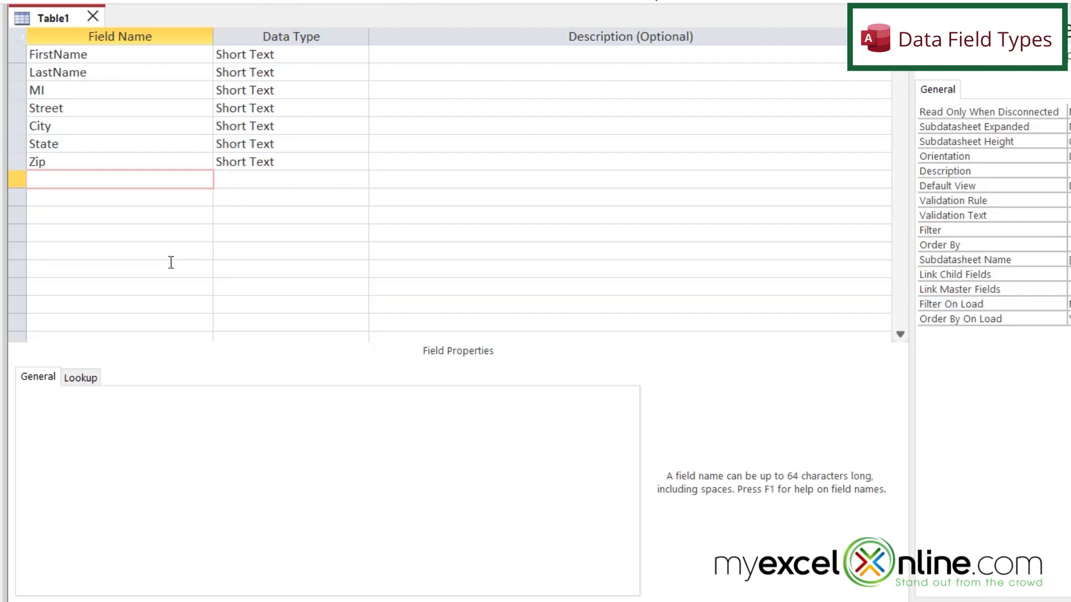
# - Add the contact fields CellPhone, HomePhone and Email below the Zip field
pyautogui.write('CellPhone')
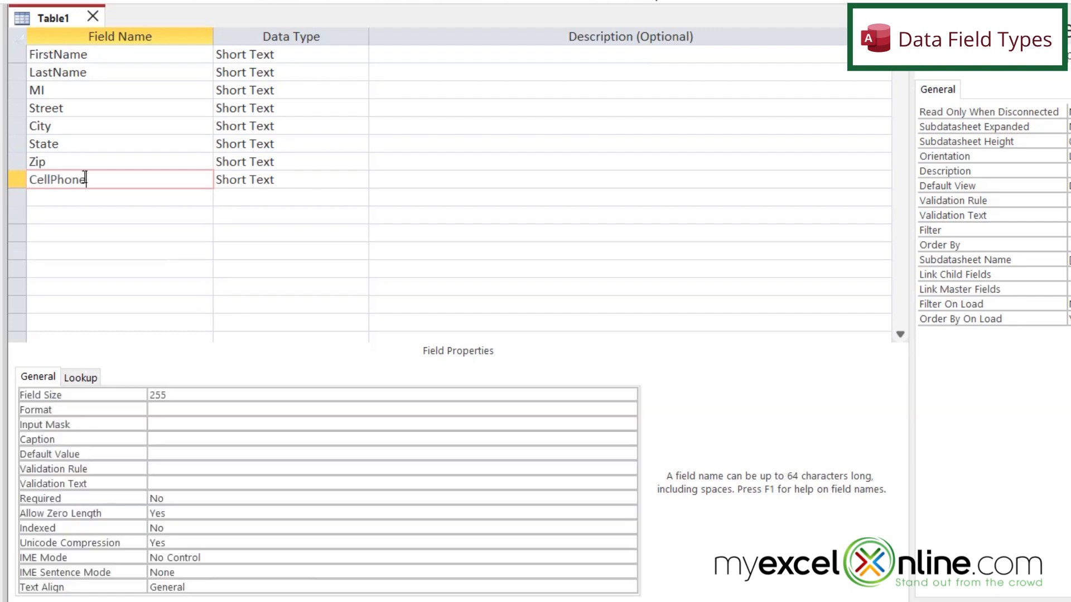
pyautogui.press('Down')
pyautogui.write('HomePhone')
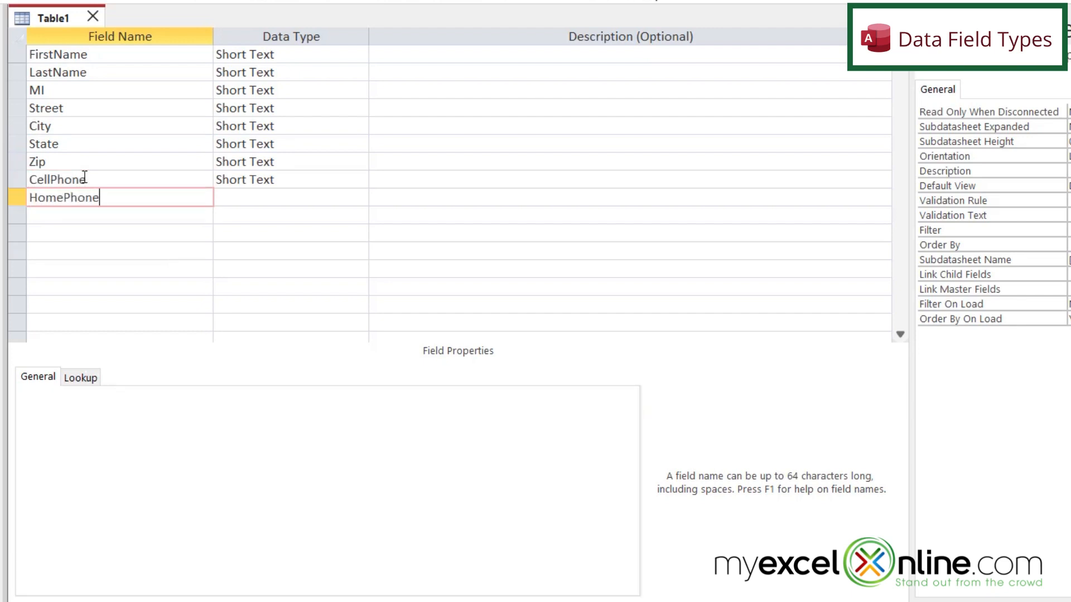
pyautogui.press('Down')
pyautogui.write('Email')
pyautogui.press('Down')
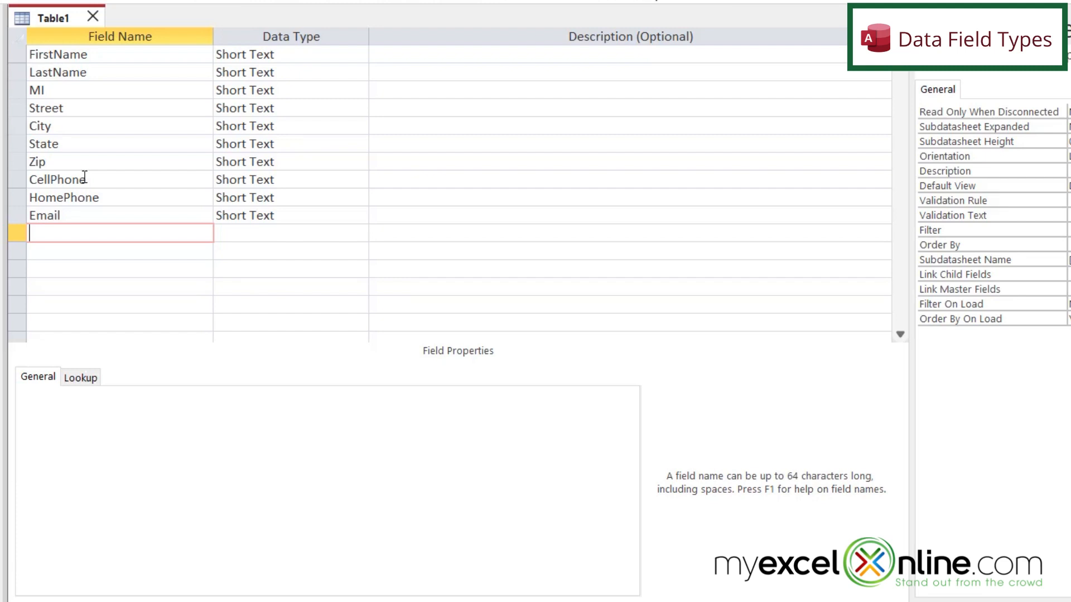
# - Add a field named Personal with the Yes/No data type below the Email field
pyautogui.write('Personal')
pyautogui.press('Tab')
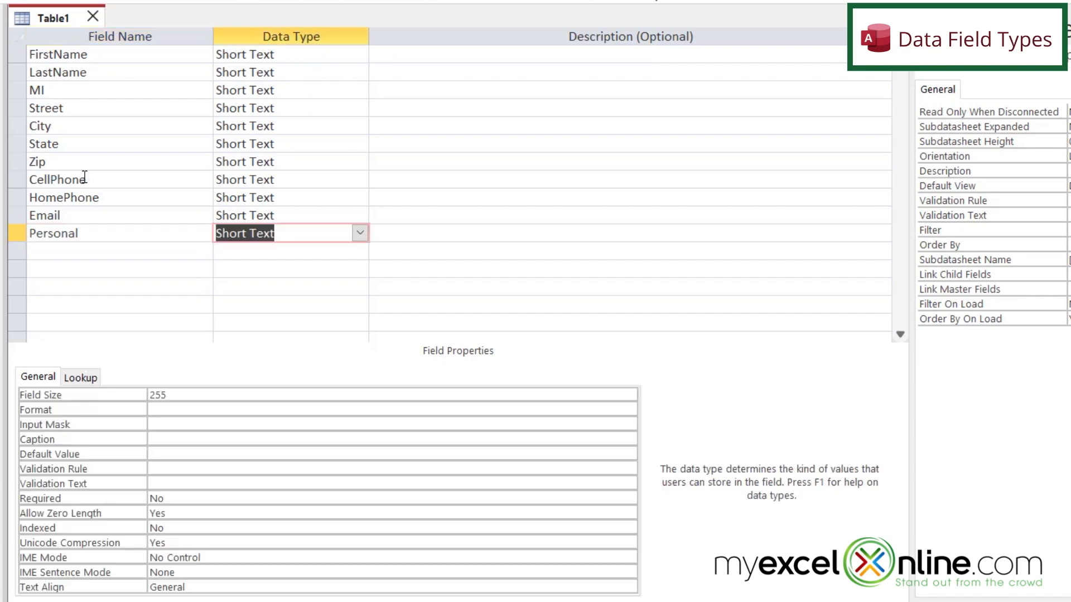
pyautogui.click(361, 234)
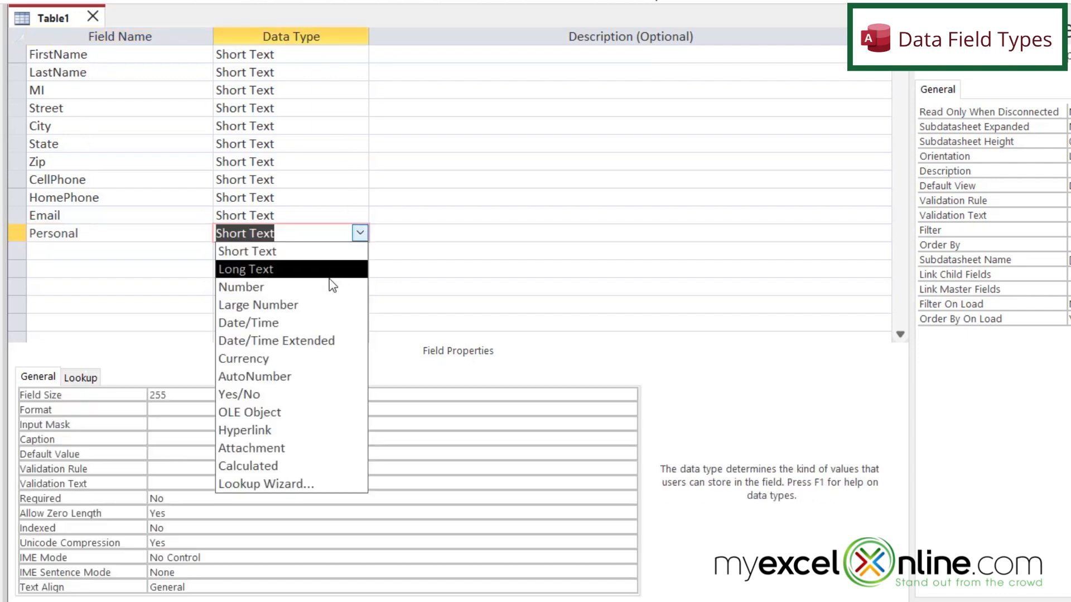
pyautogui.click(245, 397)
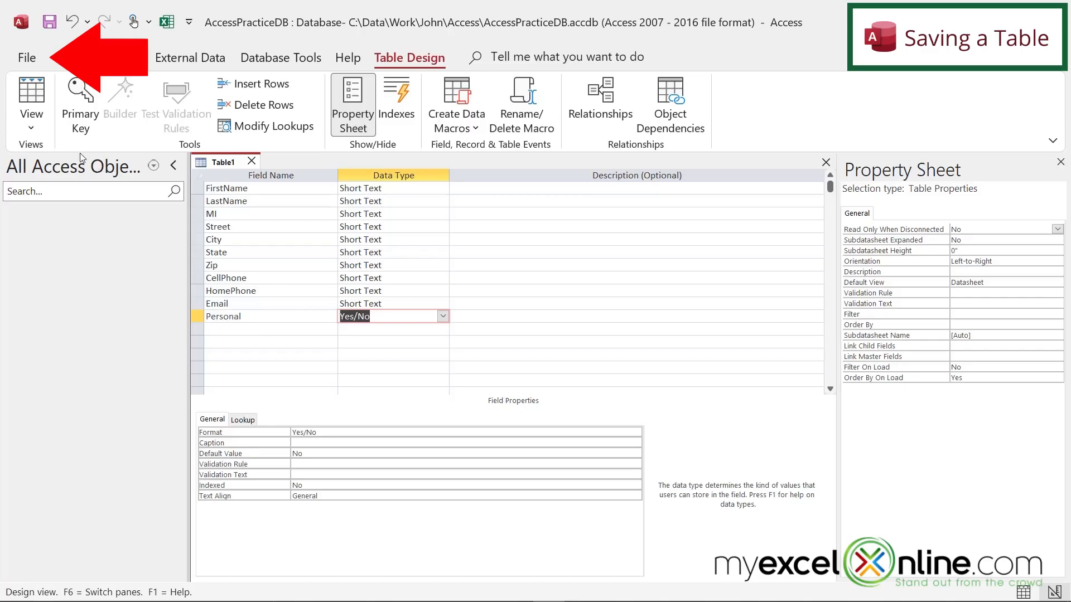
# - Save the current table object under the name Contacts
pyautogui.click(23, 58)
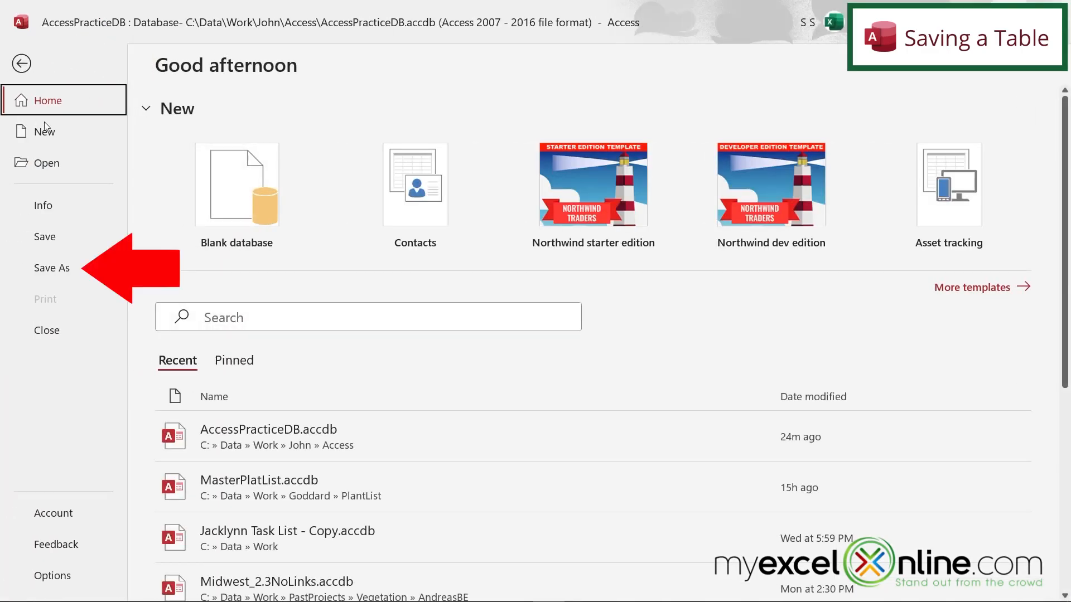
pyautogui.click(42, 269)
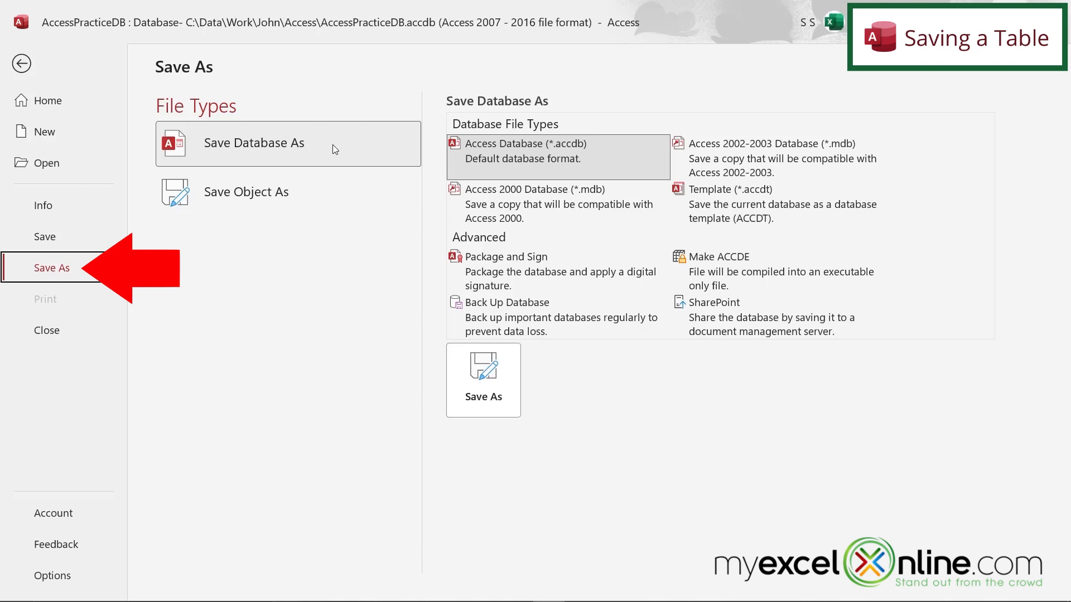
pyautogui.click(256, 194)
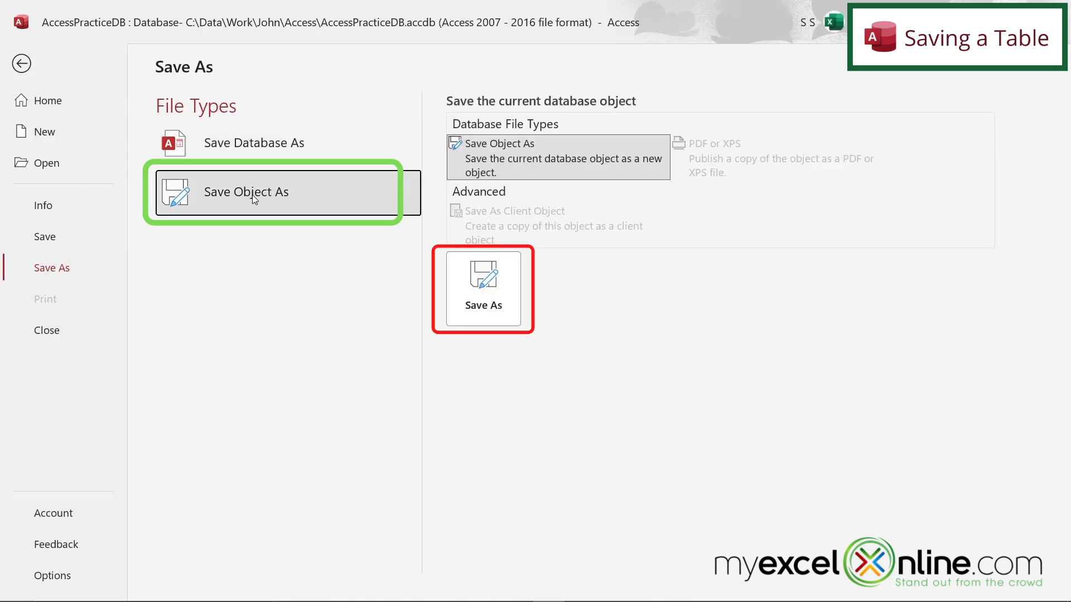
pyautogui.click(479, 293)
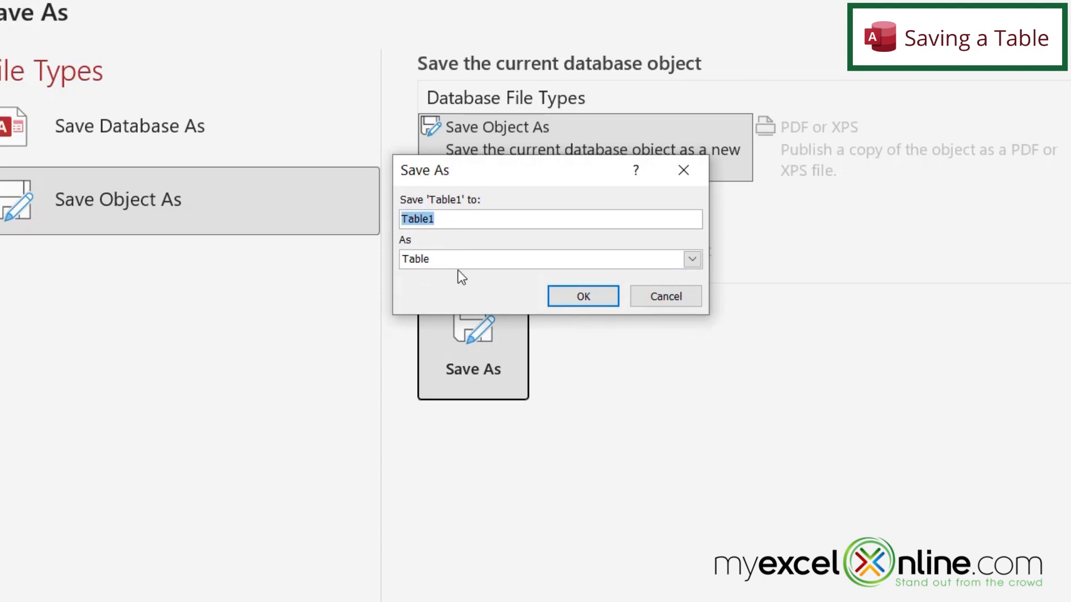
pyautogui.press('BackSpace')
pyautogui.write('Contacts')
pyautogui.click(584, 298)
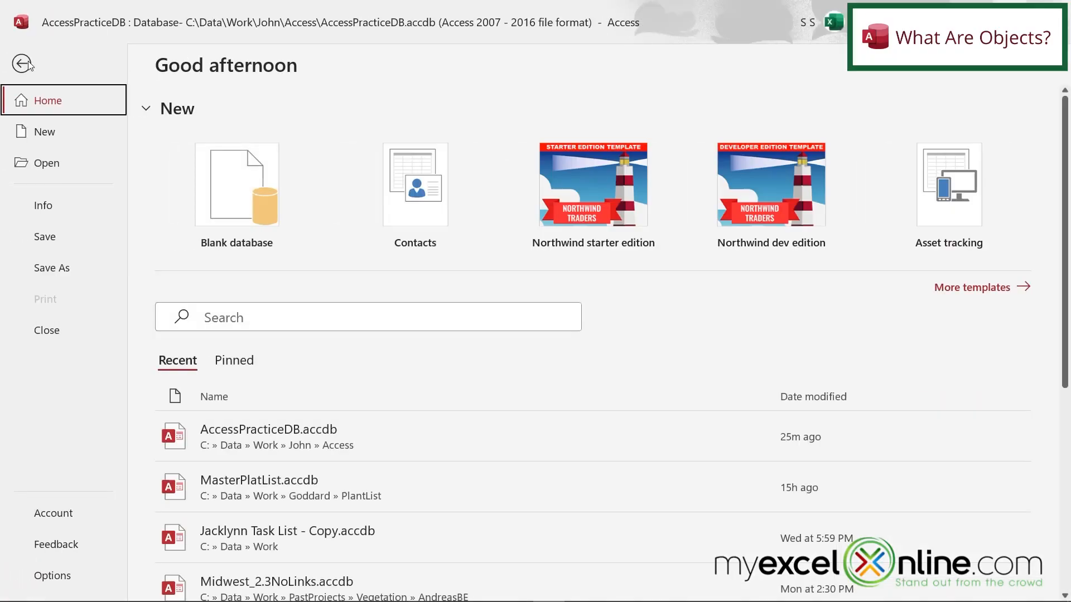
pyautogui.click(39, 260)
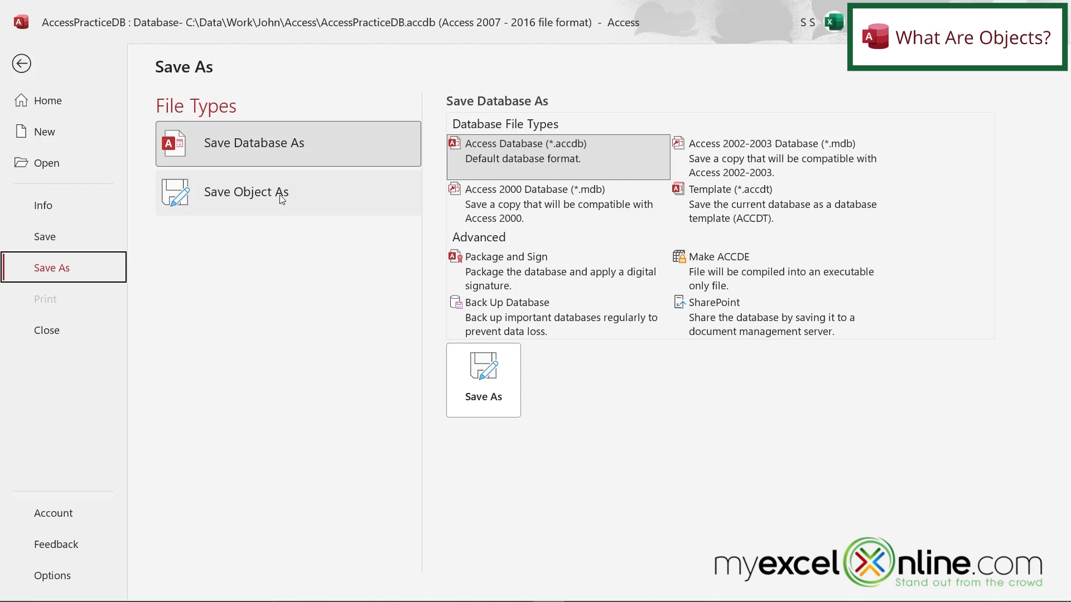
pyautogui.click(25, 67)
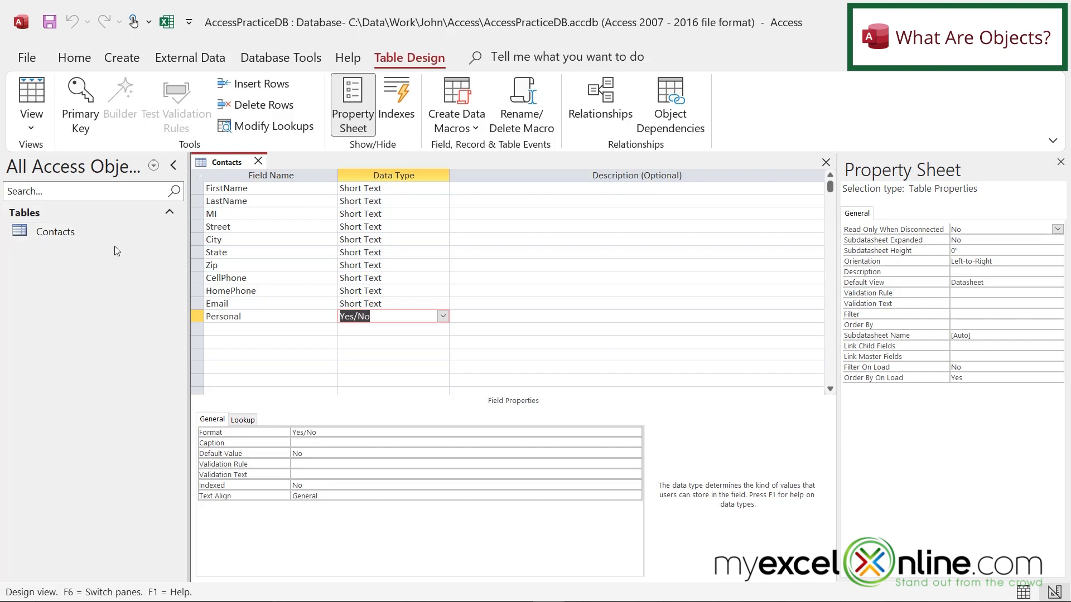
pyautogui.click(122, 58)
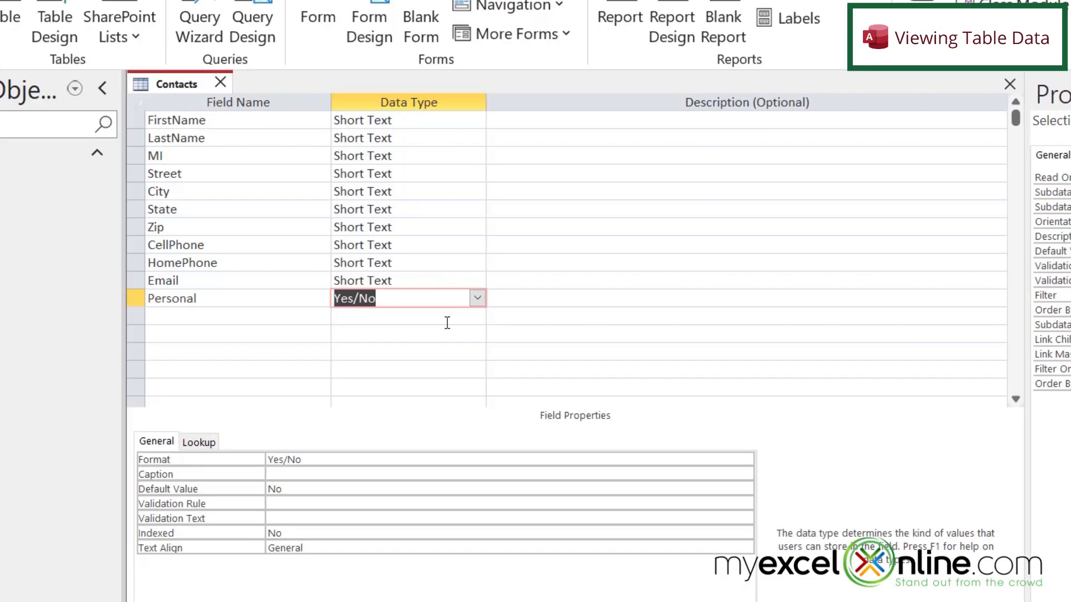
# - Switch the Contacts table to Datasheet View and enter the first contact's first name and last name
pyautogui.rightClick(172, 84)
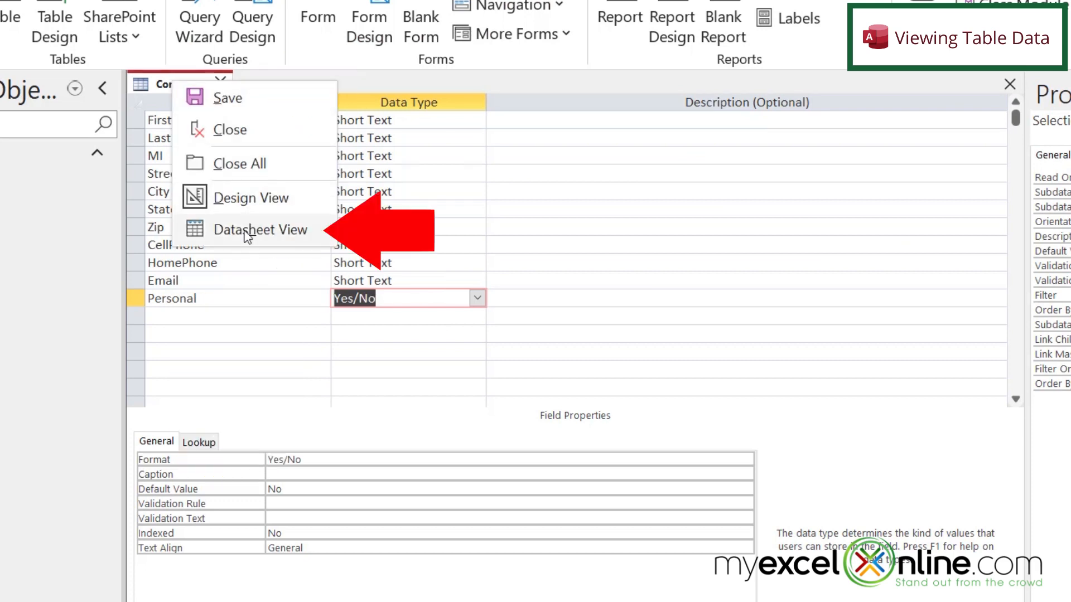
pyautogui.click(248, 232)
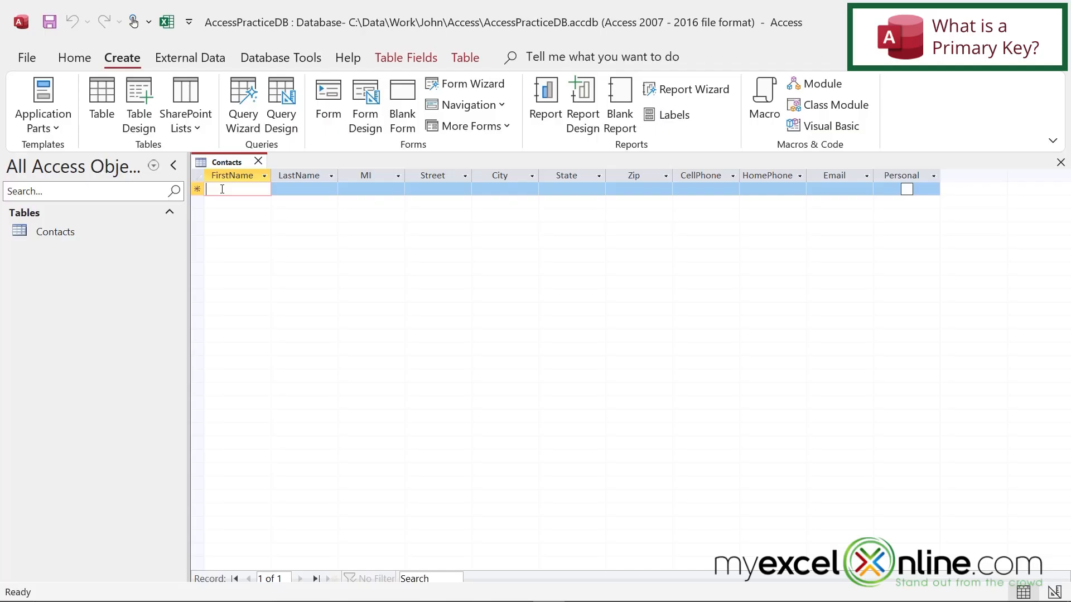
pyautogui.write('John')
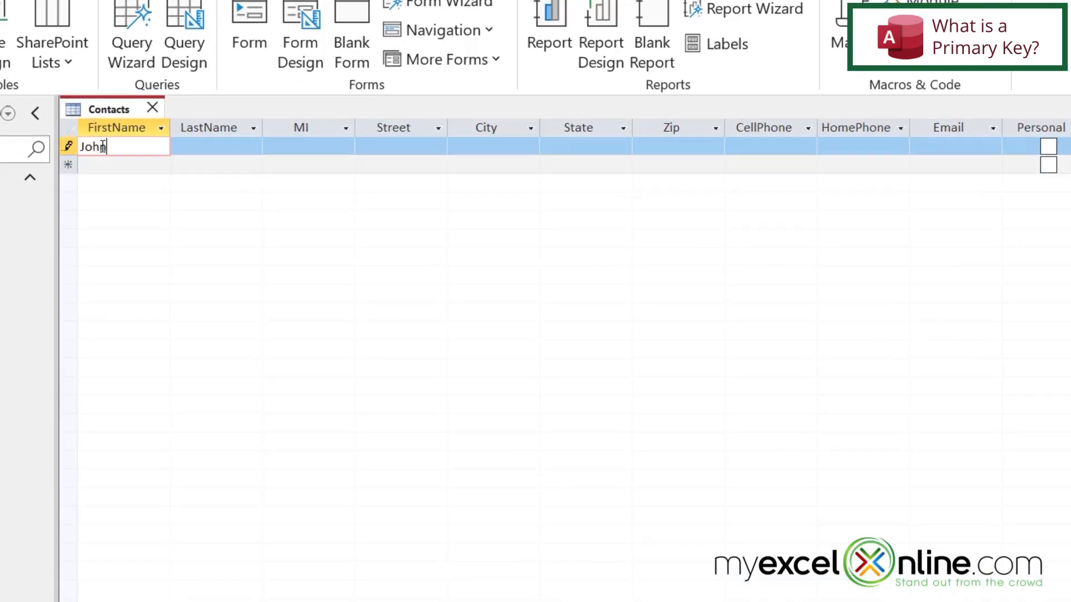
pyautogui.press('Tab')
pyautogui.write('Smith')
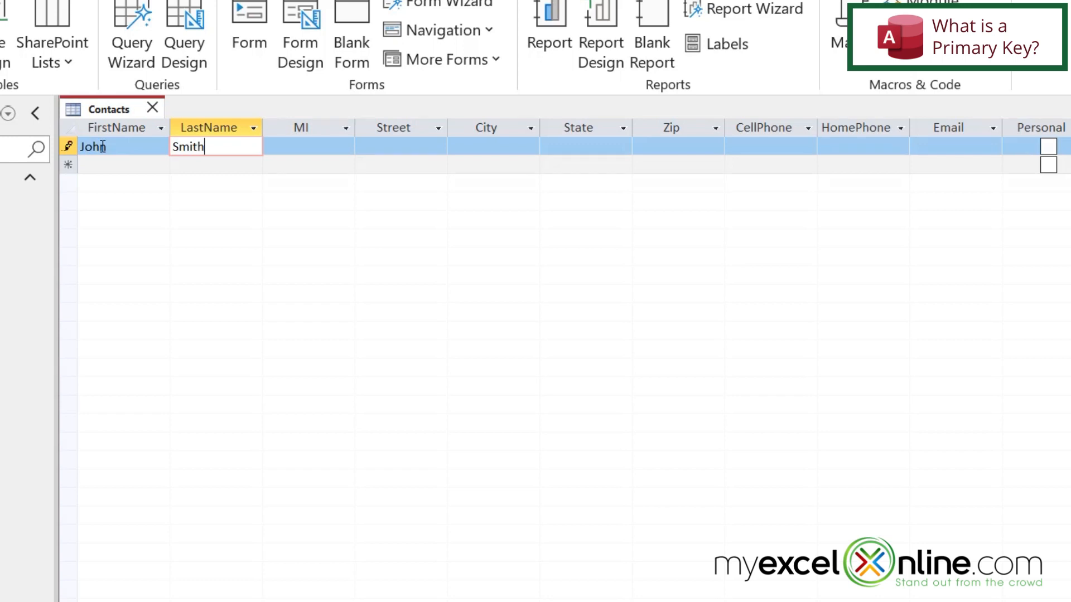
# - Add a second record with the same first and last name as the first contact
pyautogui.click(119, 166)
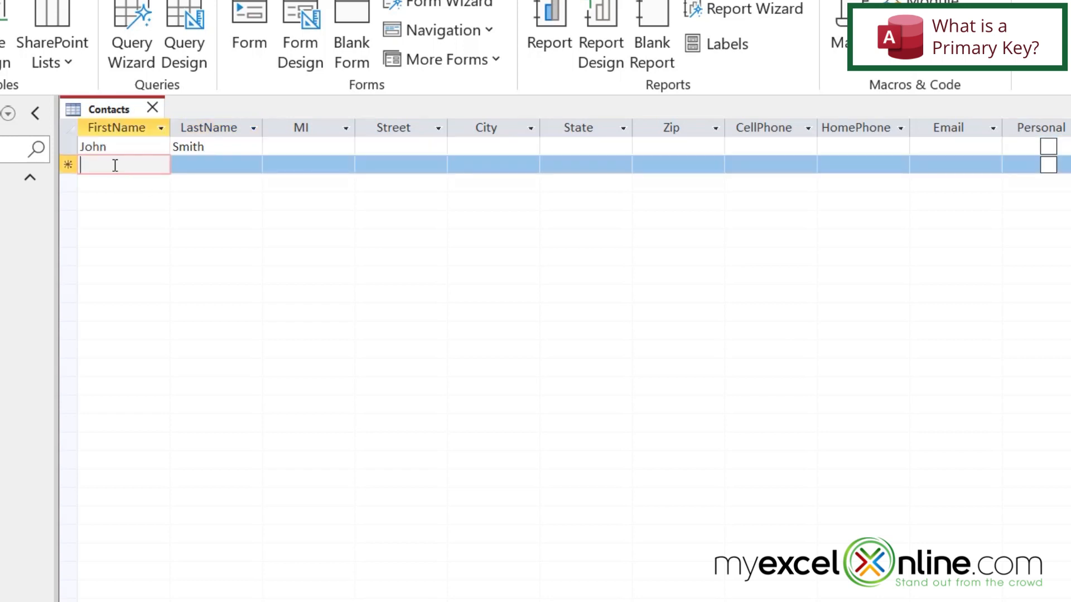
pyautogui.write('John')
pyautogui.press('Tab')
pyautogui.write('Smith')
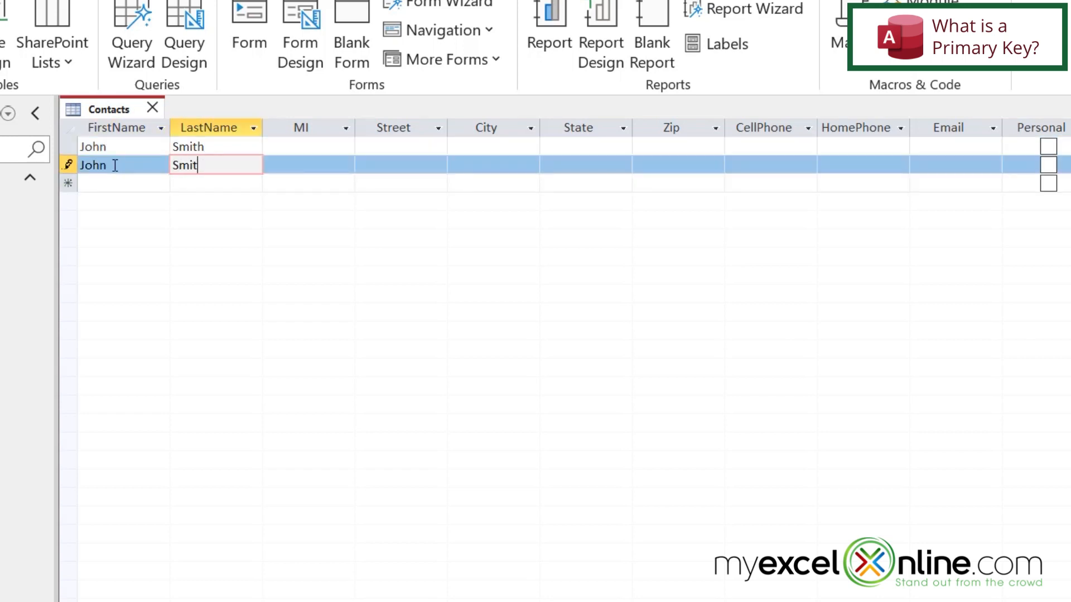
pyautogui.click(144, 184)
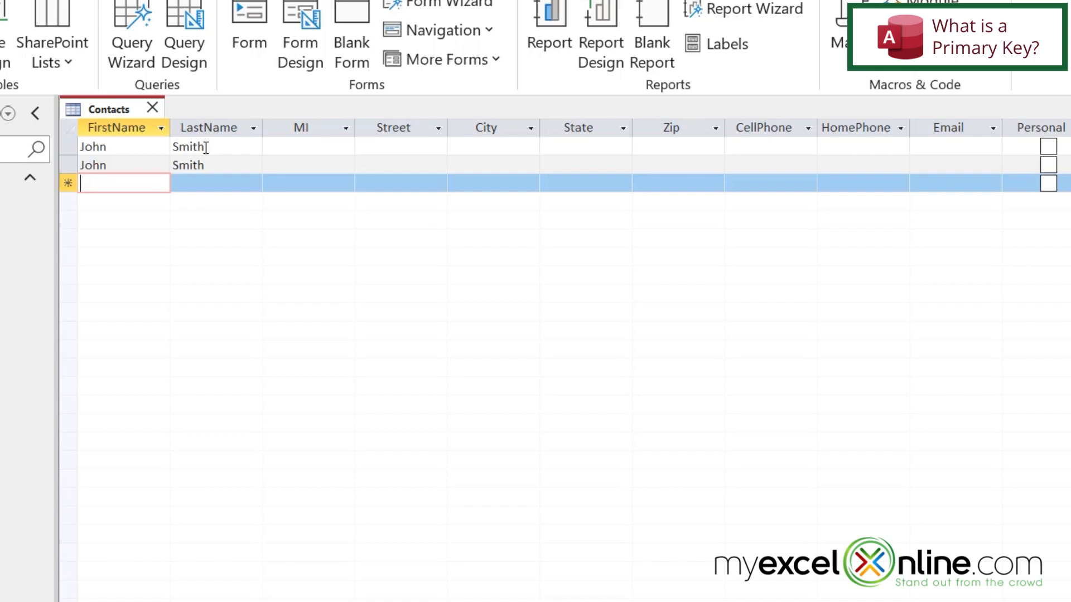
# - Return the Contacts table to Design View and insert a field named ContactID above FirstName
pyautogui.rightClick(125, 109)
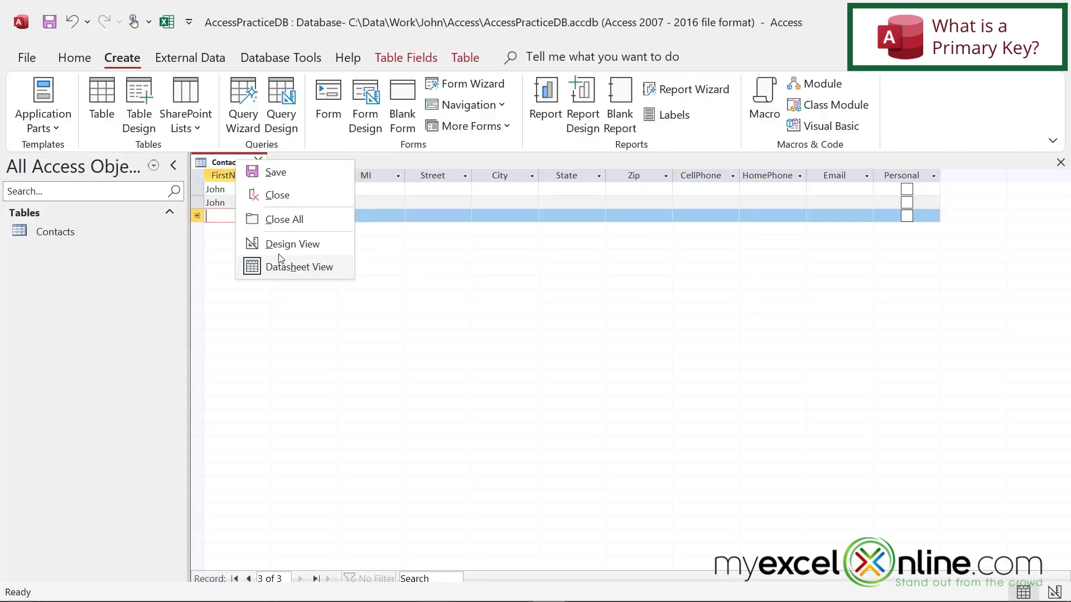
pyautogui.click(283, 246)
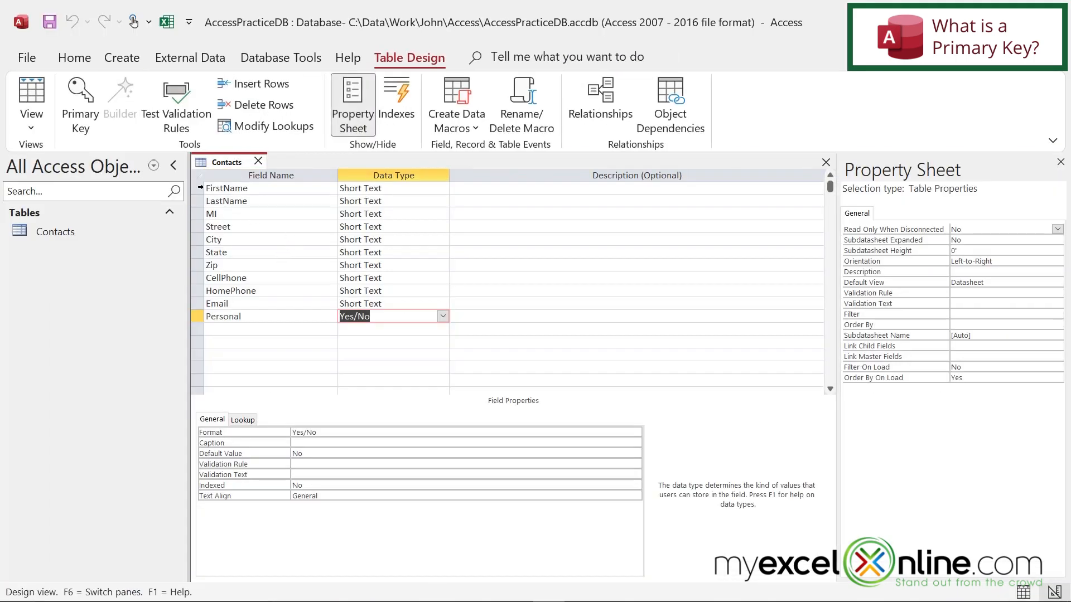
pyautogui.click(197, 190)
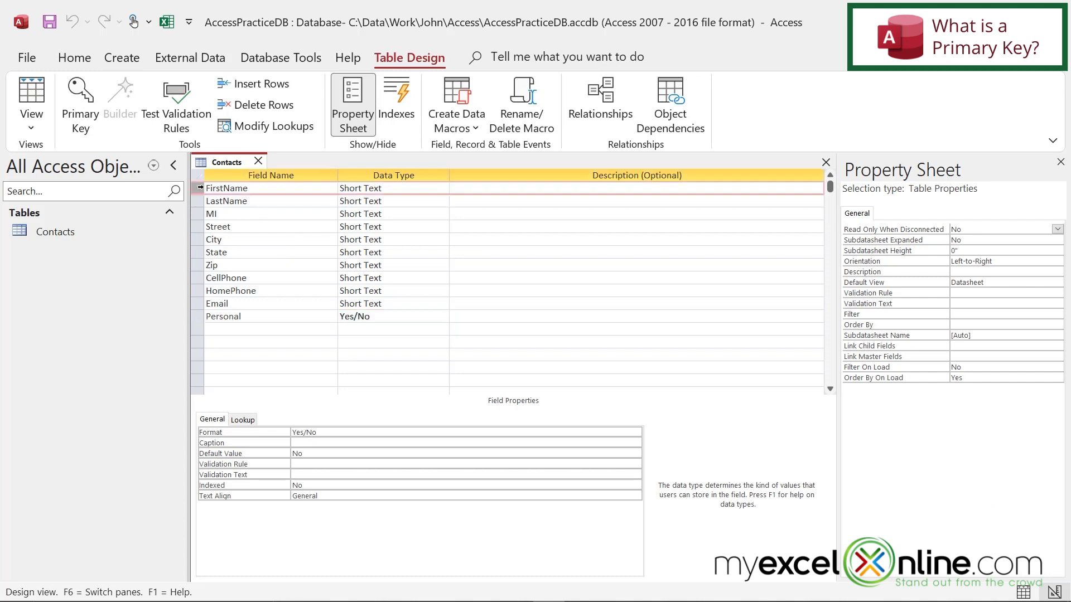
pyautogui.rightClick(197, 189)
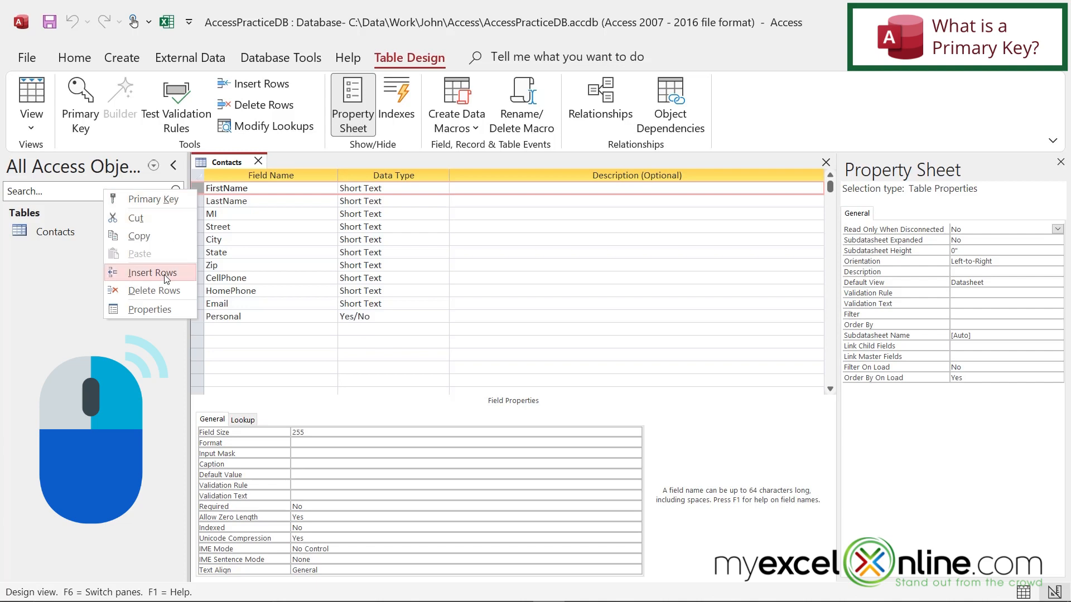
pyautogui.click(165, 278)
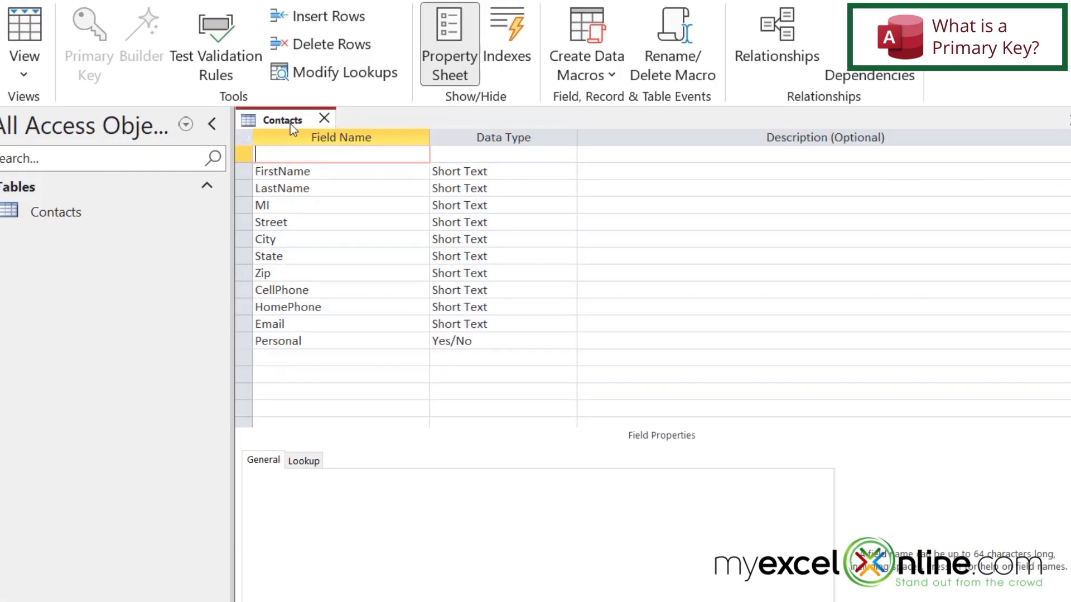
pyautogui.write('ContactID')
pyautogui.press('Tab')
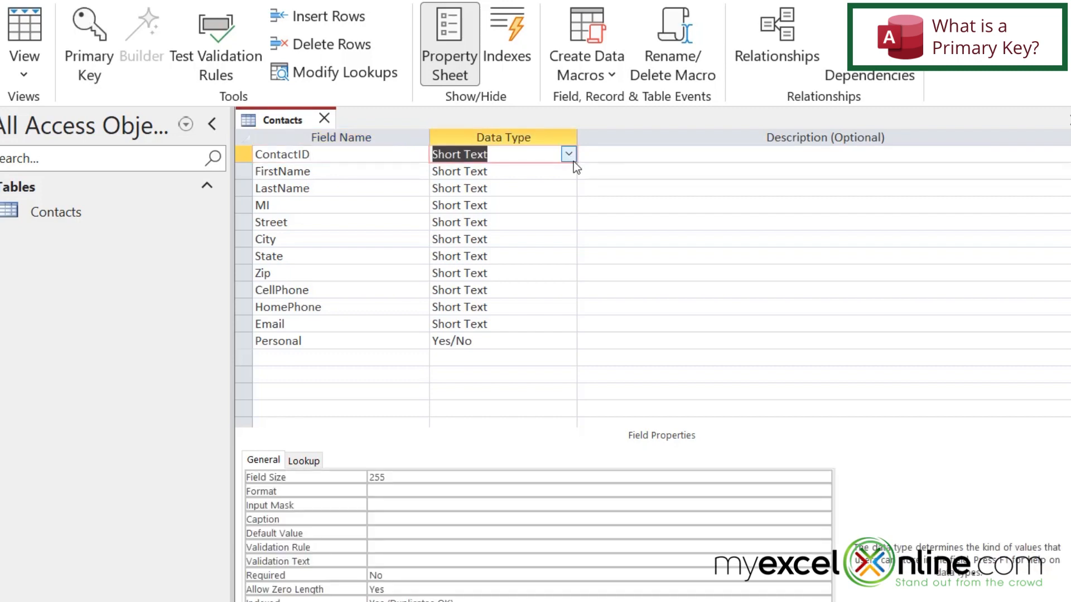
# - Set the ContactID field's data type to AutoNumber and make the field the primary key
pyautogui.click(573, 156)
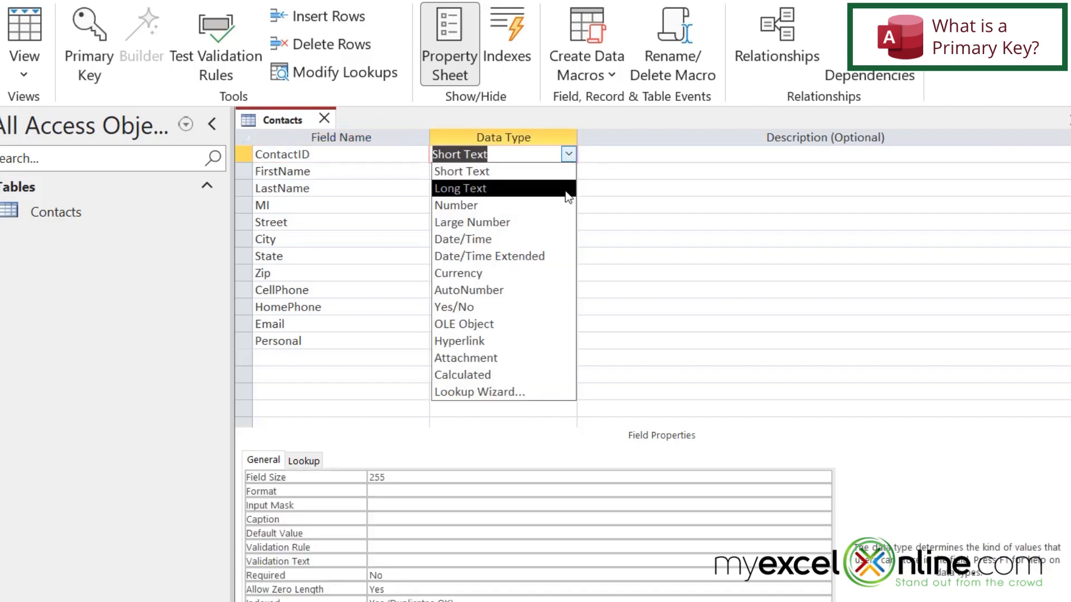
pyautogui.click(461, 291)
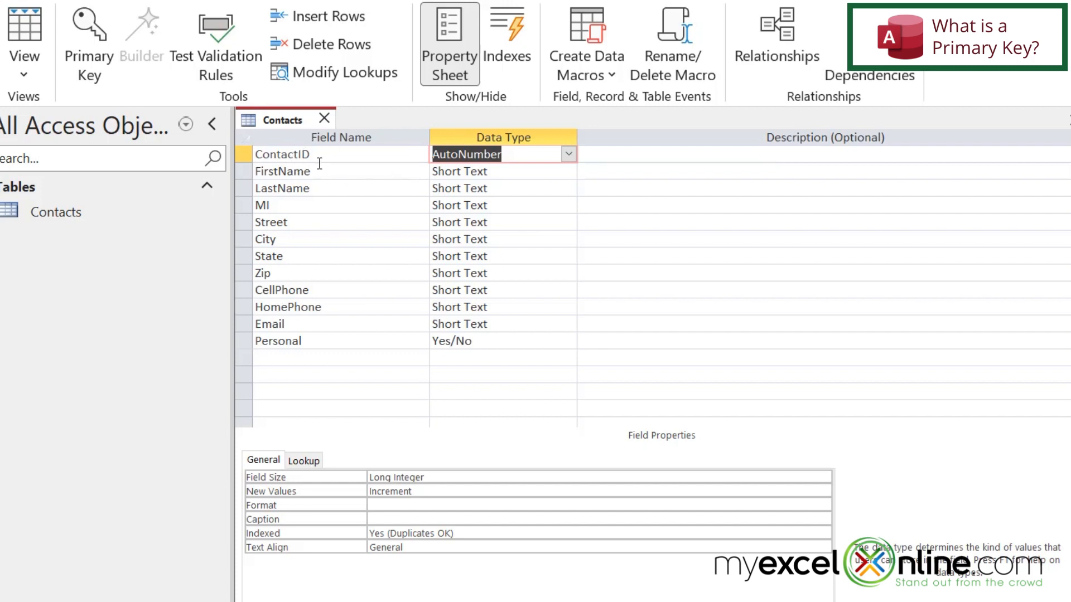
pyautogui.click(100, 38)
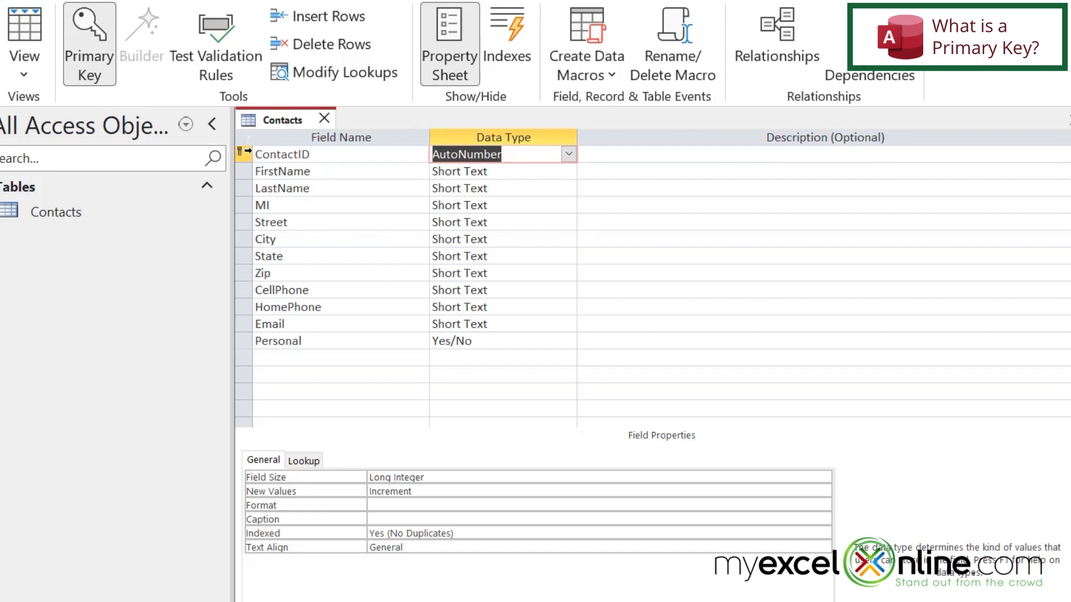
# - Save the Contacts table's design changes and show its records in Datasheet View
pyautogui.rightClick(280, 119)
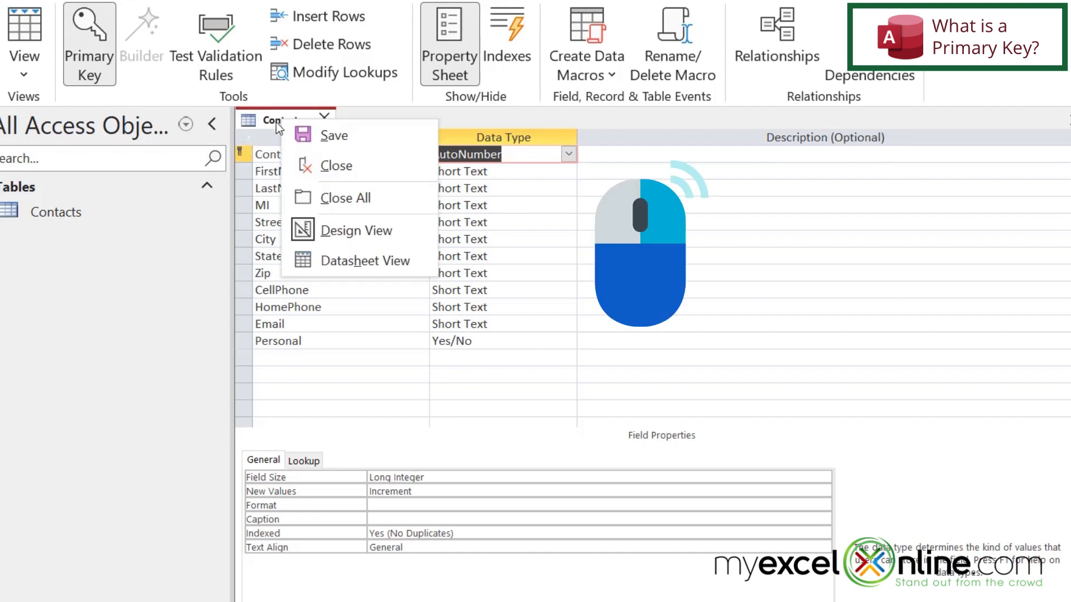
pyautogui.click(371, 262)
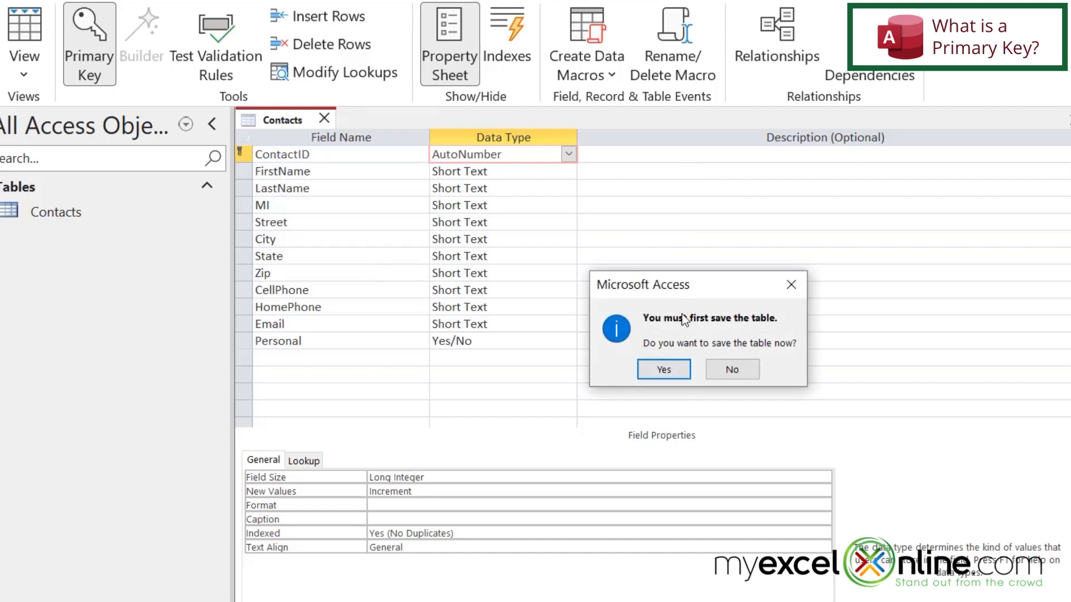
pyautogui.click(664, 369)
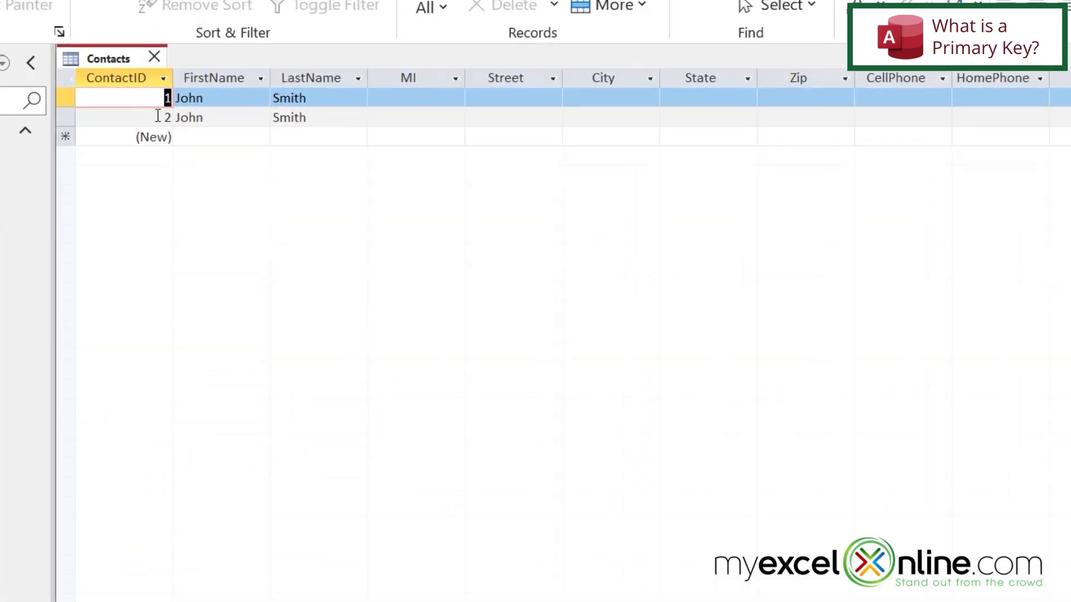
pyautogui.click(156, 119)
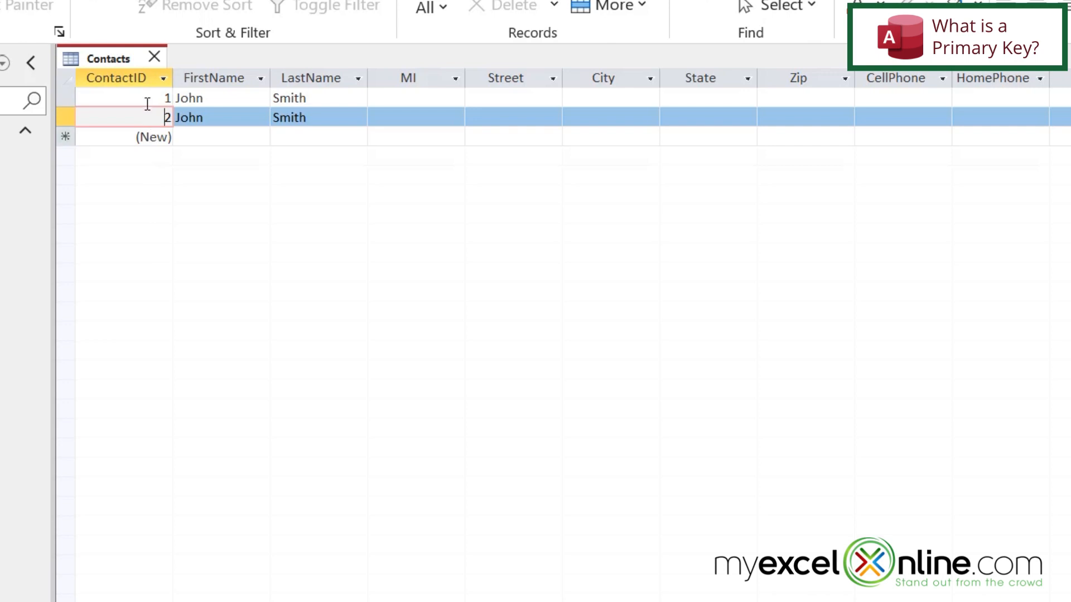
# - Add a third contact record by filling in its FirstName and LastName fields
pyautogui.click(207, 138)
pyautogui.write('Joe')
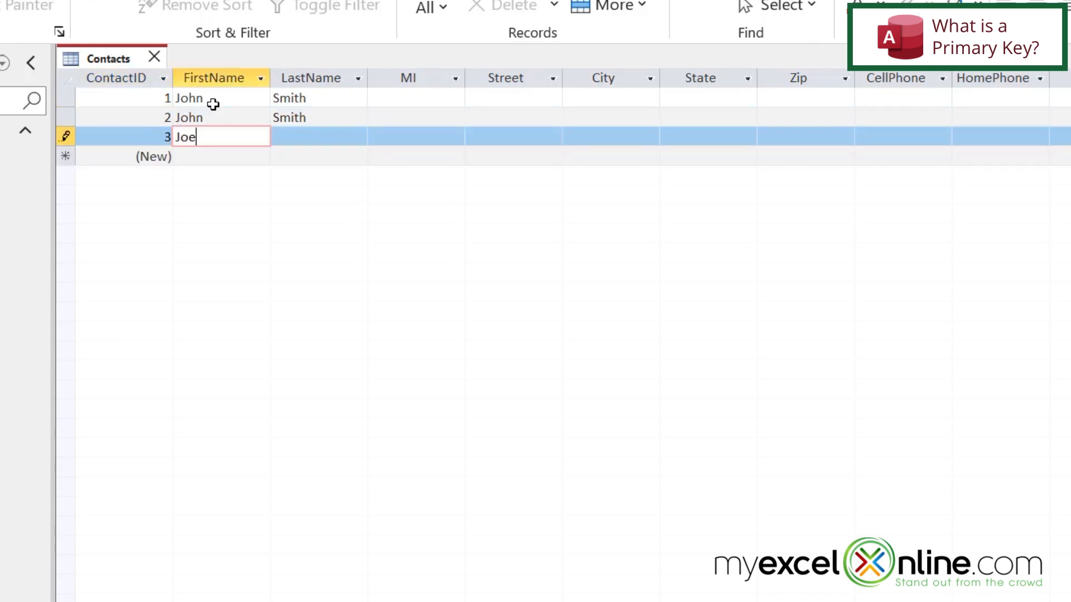
pyautogui.press('Tab')
pyautogui.write('Smith')
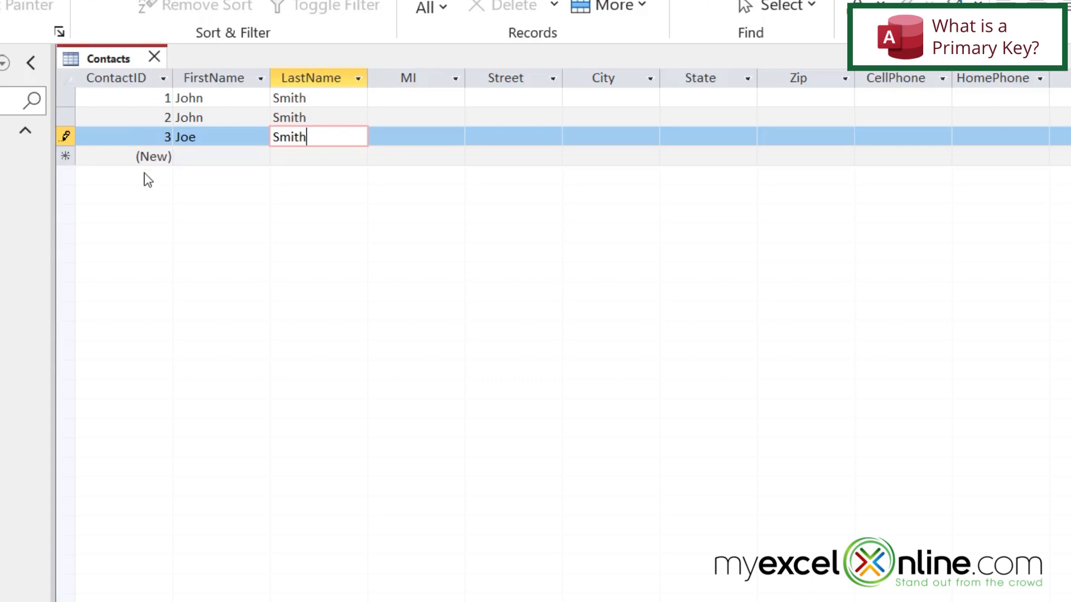
# - Delete the contact record with ContactID 3 from the table
pyautogui.click(66, 137)
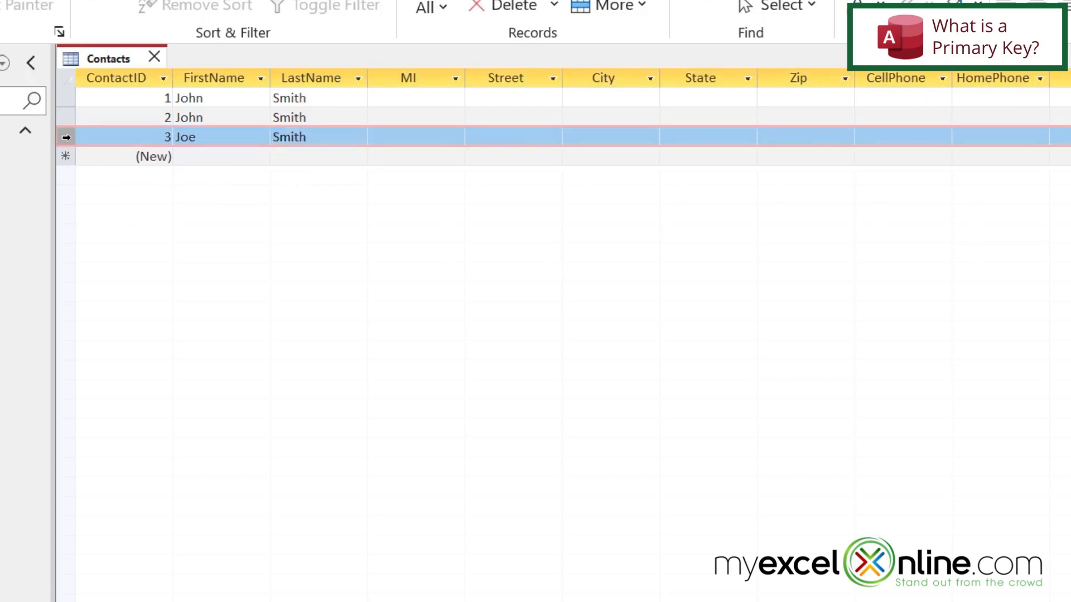
pyautogui.rightClick(67, 137)
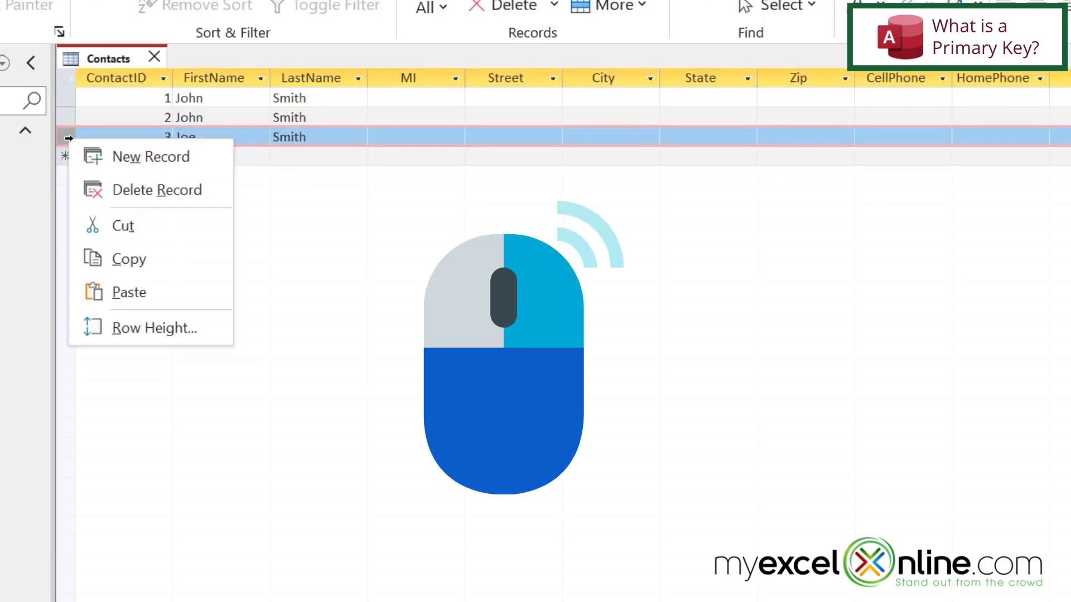
pyautogui.click(142, 198)
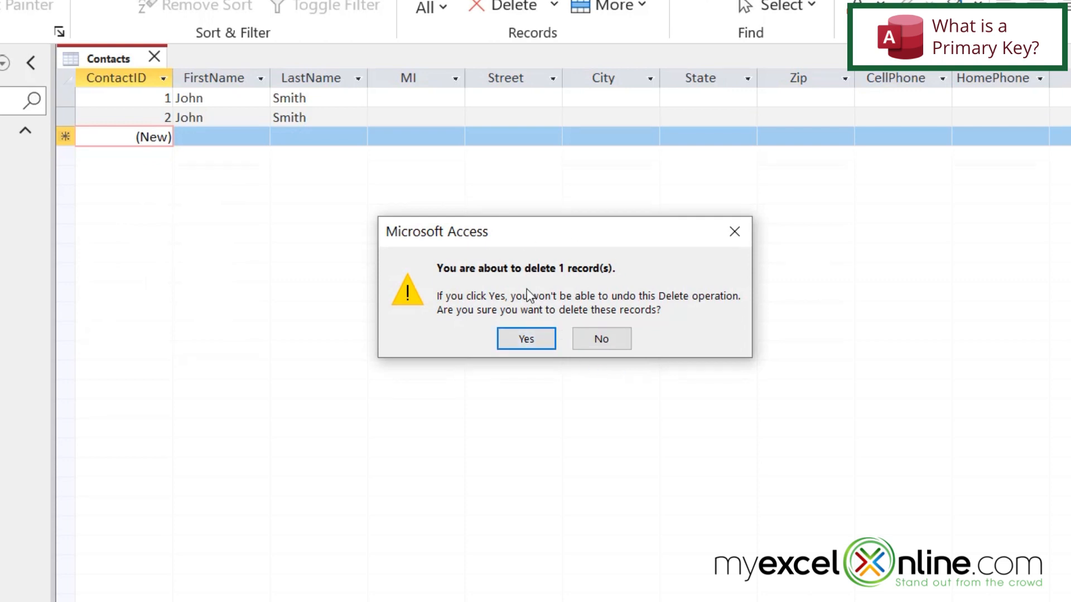
pyautogui.click(525, 336)
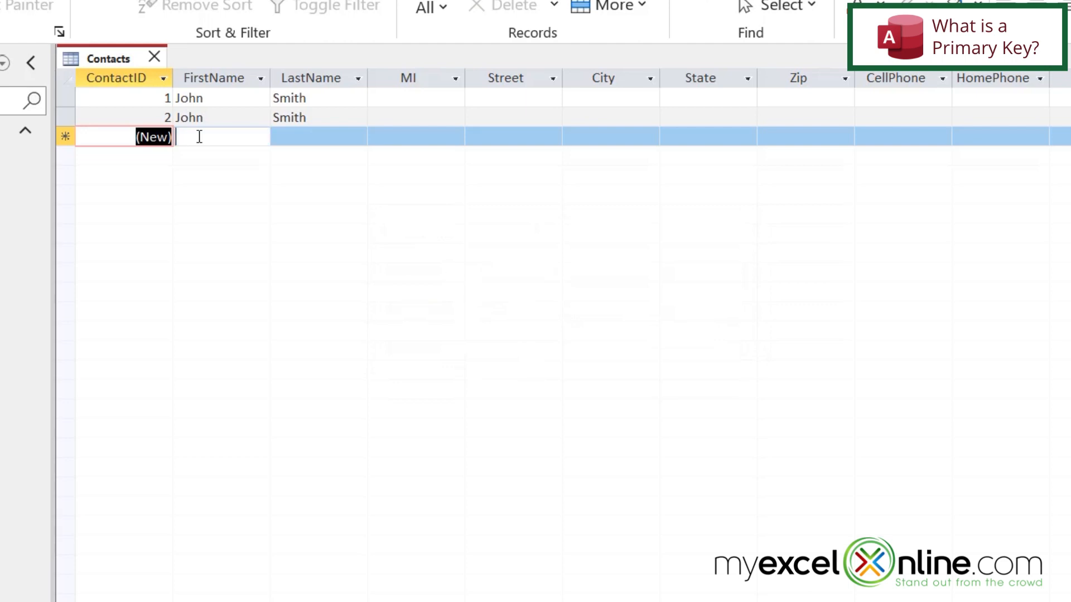
# - Enter another contact's first name and last name in the new record row below ContactID 2
pyautogui.press('Tab')
pyautogui.write('Jen')
pyautogui.press('Tab')
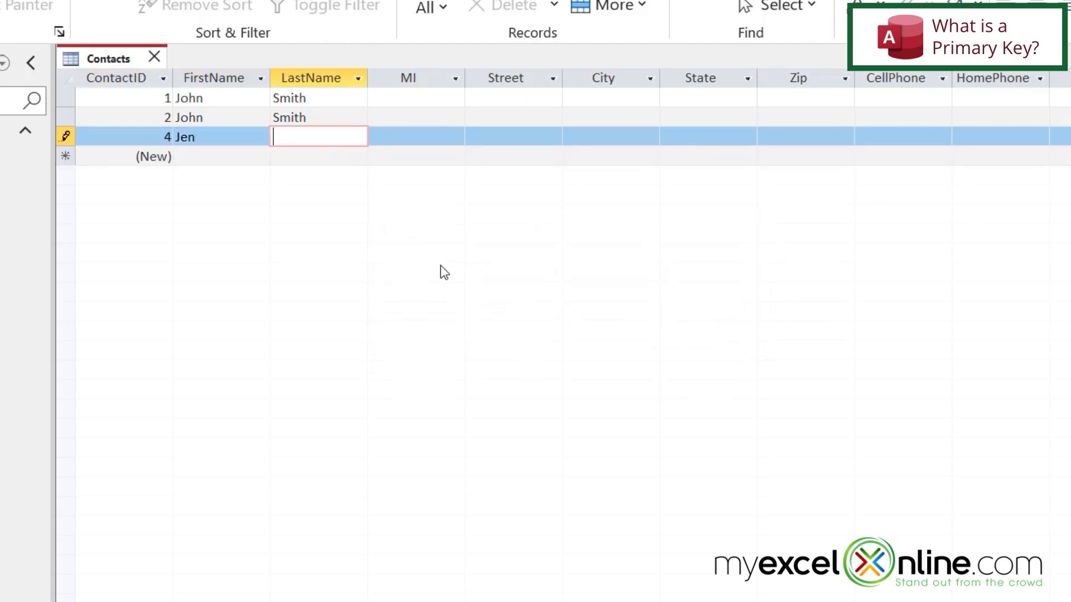
pyautogui.write('Smith')
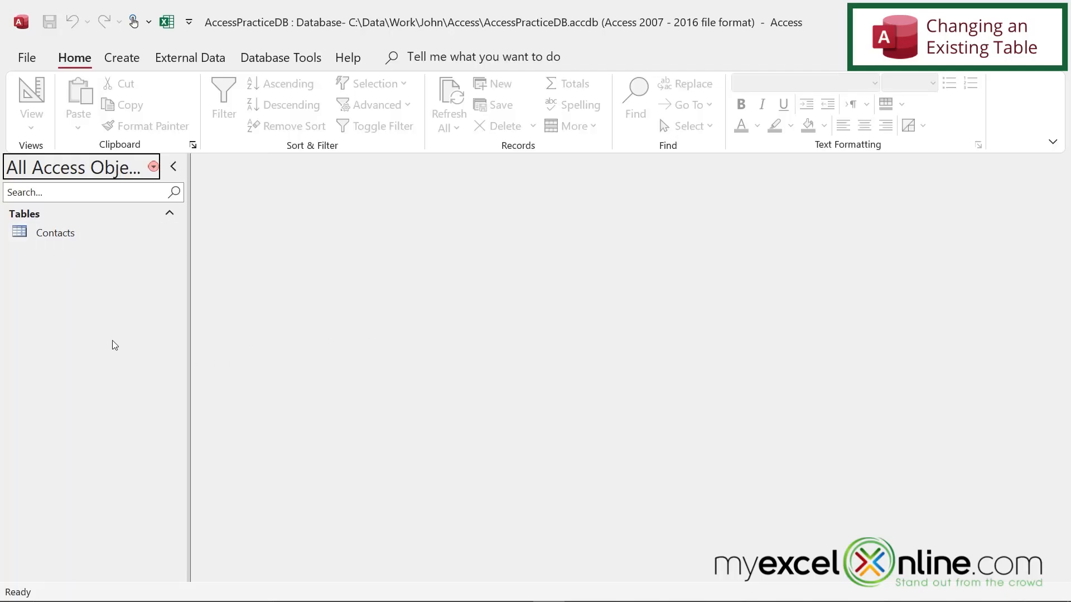
# - Open the Contacts table in Design View to look over its fields, then close it
pyautogui.rightClick(50, 239)
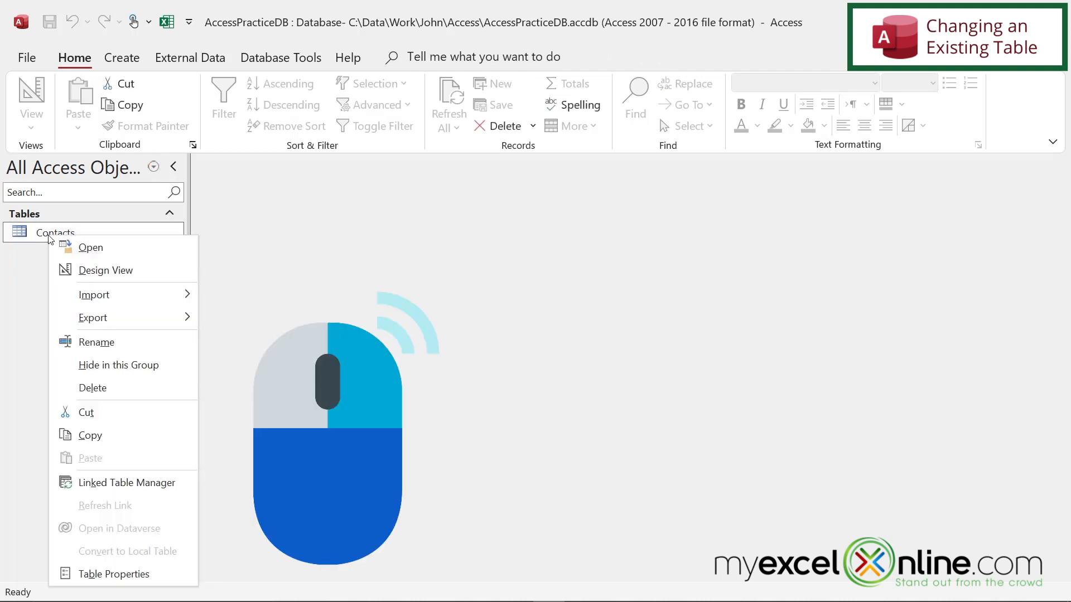
pyautogui.click(105, 268)
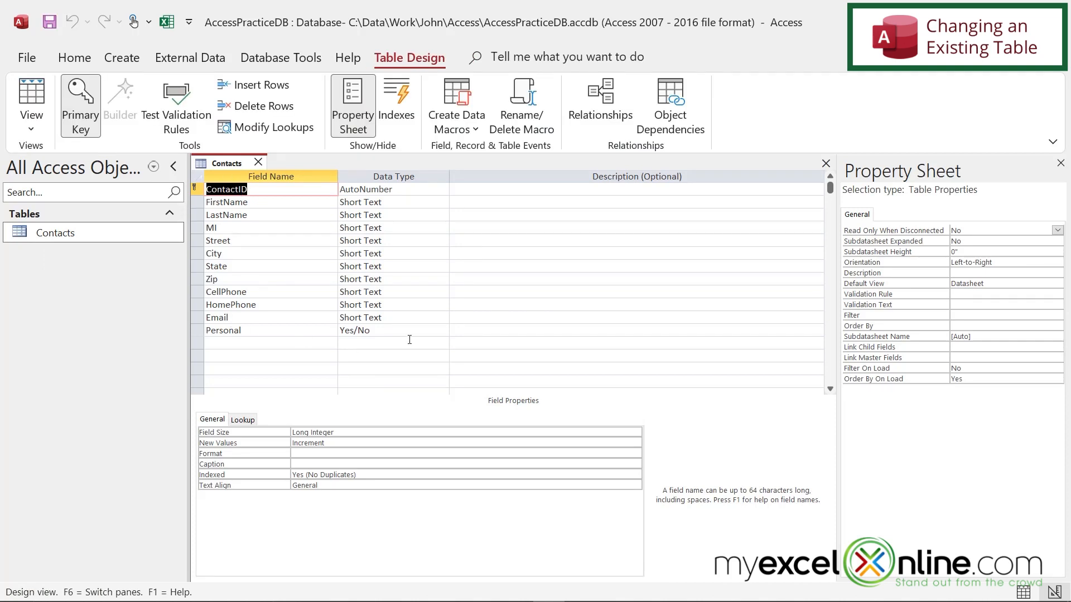
pyautogui.click(258, 162)
# - Open the Contacts table in Datasheet View and mark the first record as Personal
pyautogui.rightClick(93, 236)
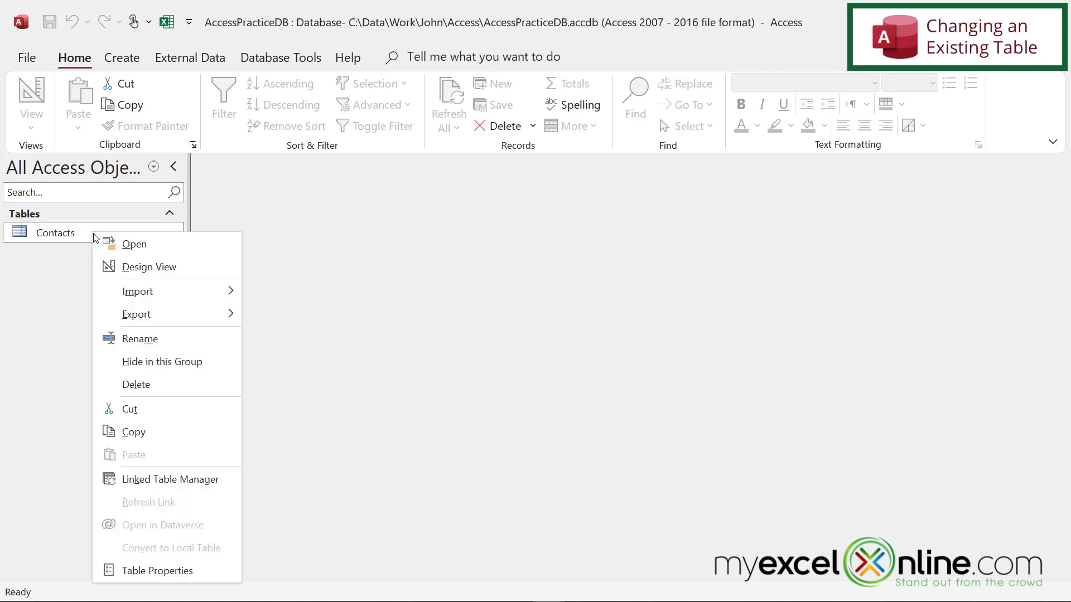
pyautogui.click(124, 245)
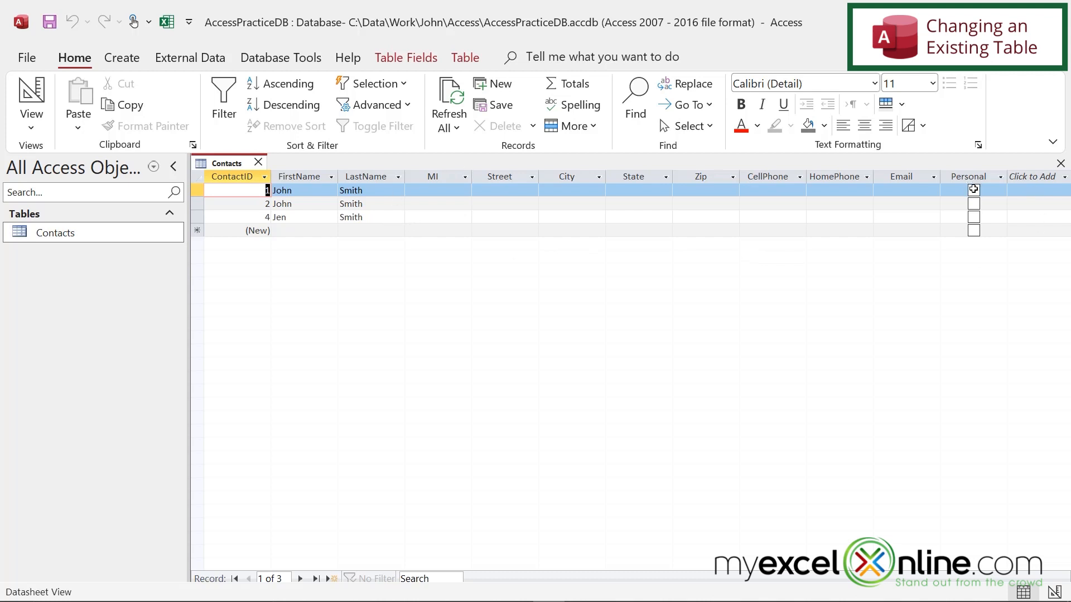
pyautogui.click(973, 192)
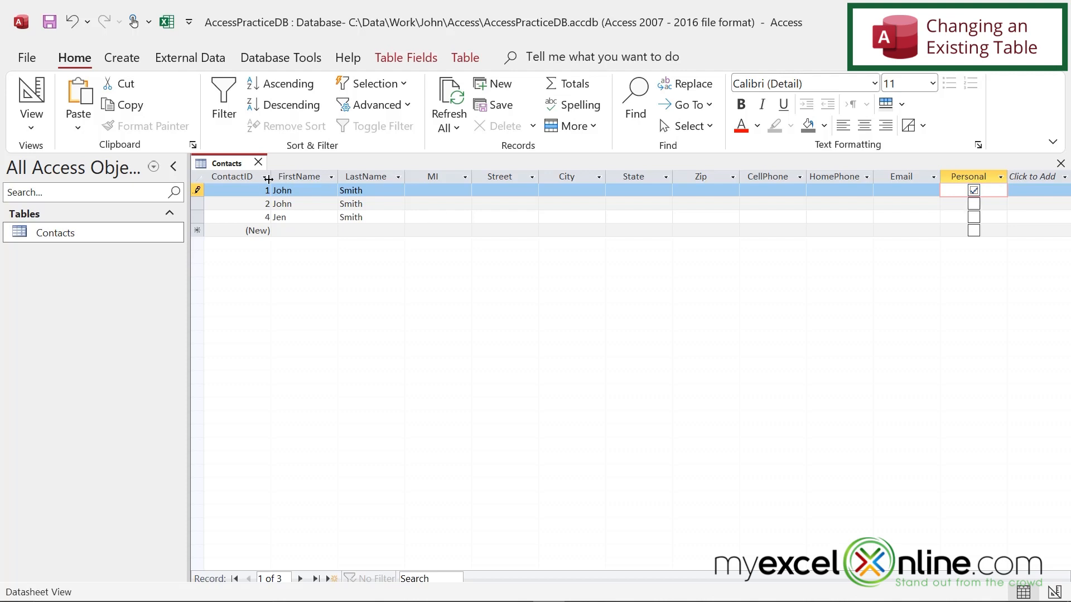
# - Switch the Contacts table to Design View and select the Personal field's data type
pyautogui.rightClick(221, 164)
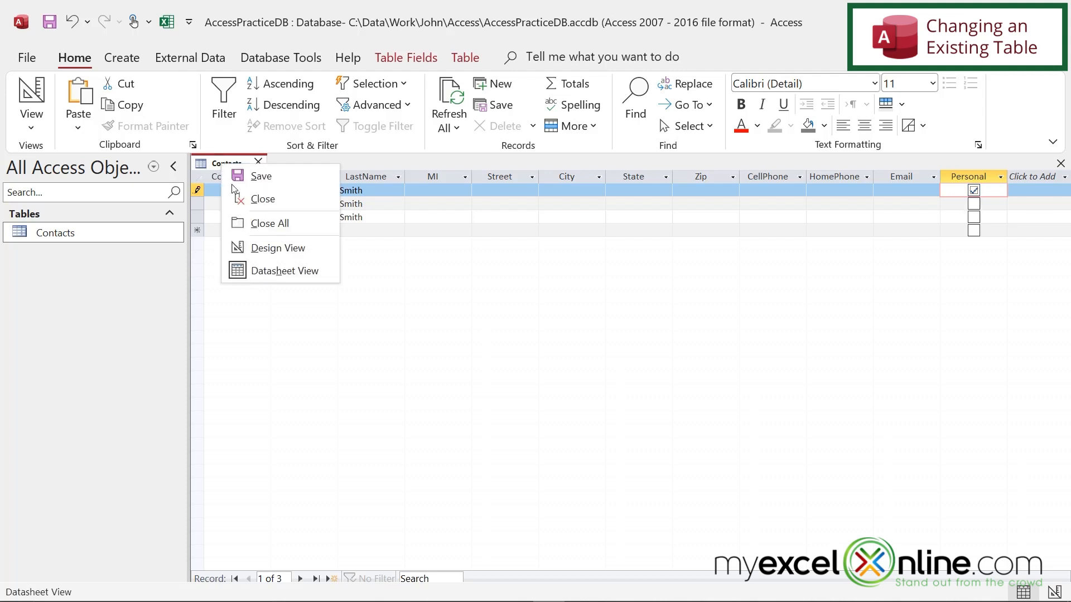
pyautogui.click(268, 248)
pyautogui.click(376, 331)
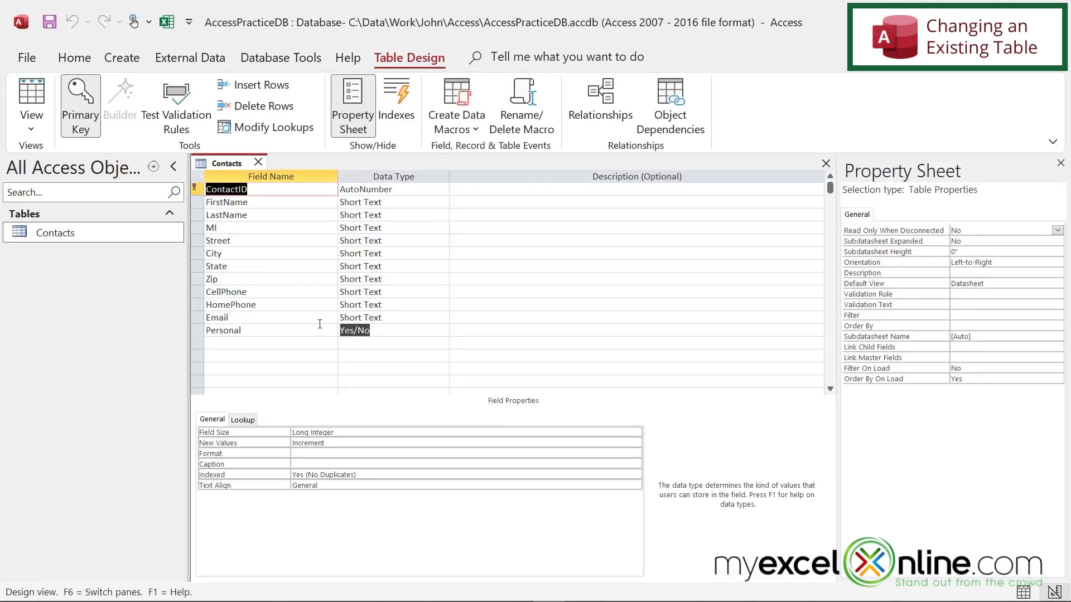